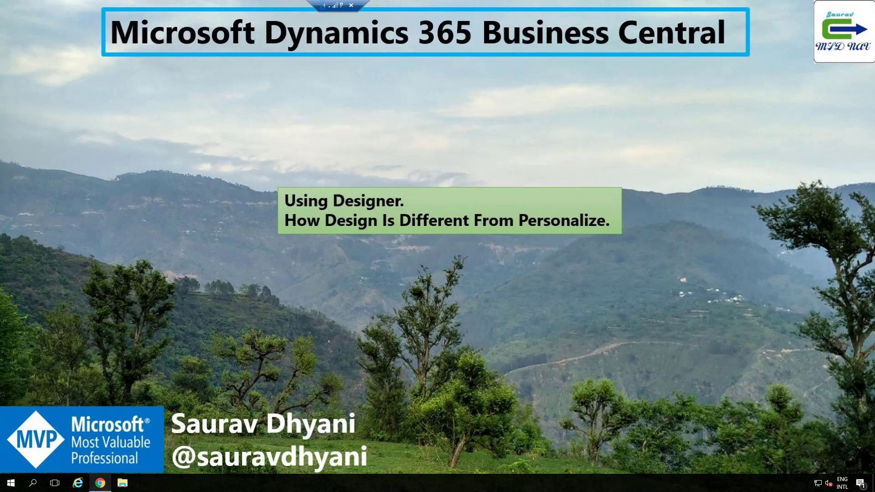
Step: Bring Business Central forward in Chrome and go to CRONUS Canada's Customers list
click(100, 483)
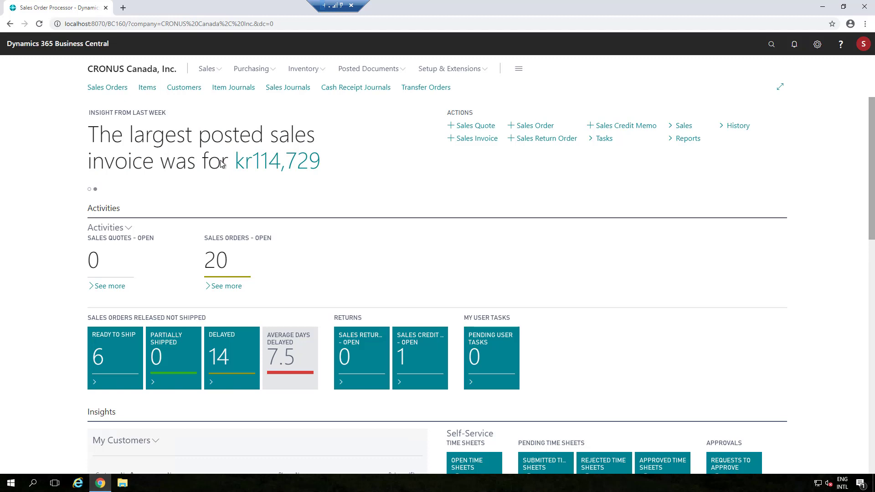
click(184, 87)
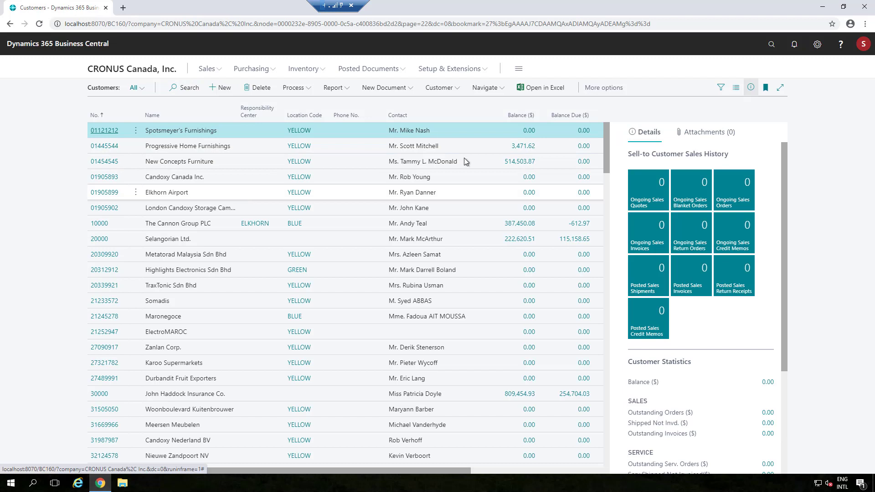
Step: Put the Customers page into Design mode and bring up the Add Field to Page list
click(819, 47)
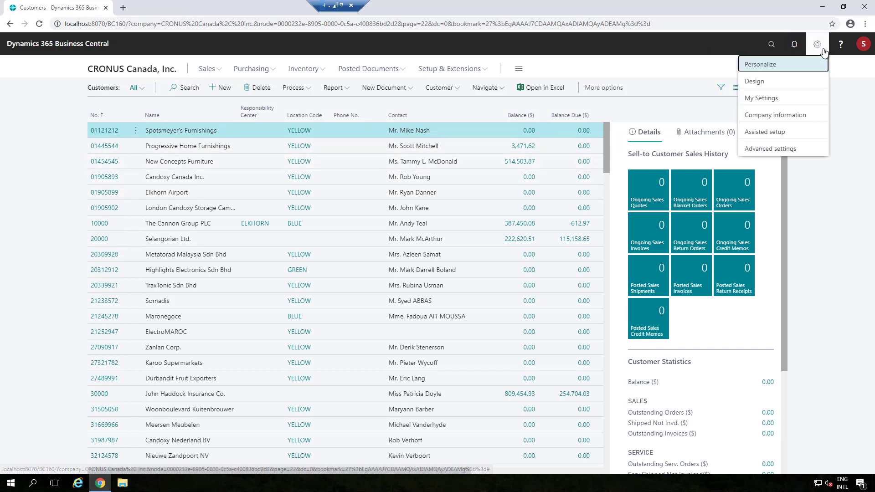
click(772, 86)
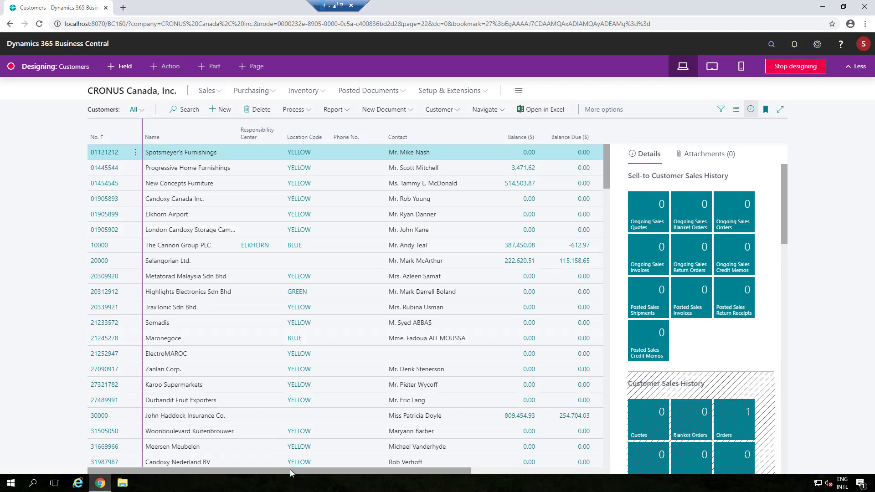
drag(290, 470, 259, 472)
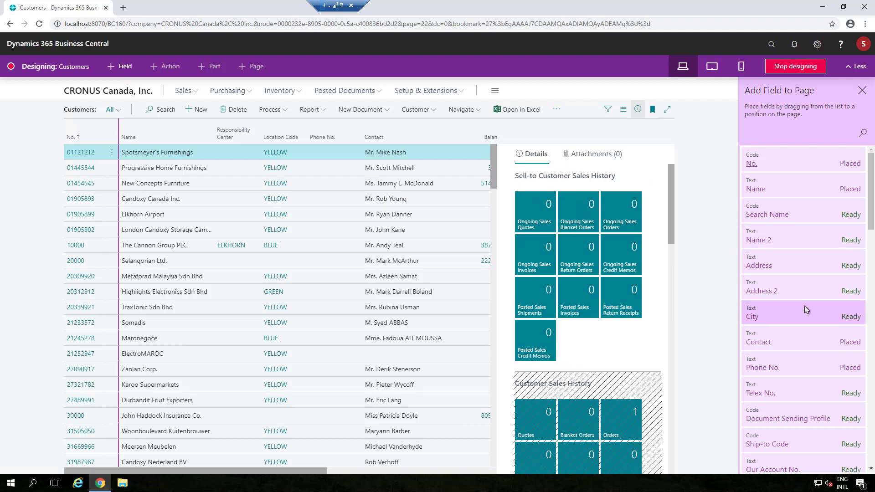
Step: Place the City field as a column after Responsibility Center and close the field list
mouse_move(805, 306)
mouse_down()
mouse_move(543, 283)
mouse_move(291, 168)
mouse_move(260, 142)
mouse_up()
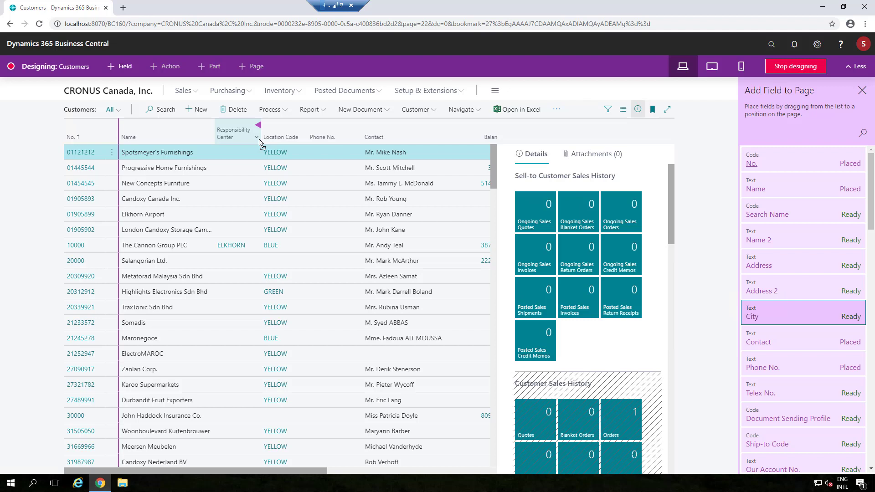
drag(260, 142, 259, 142)
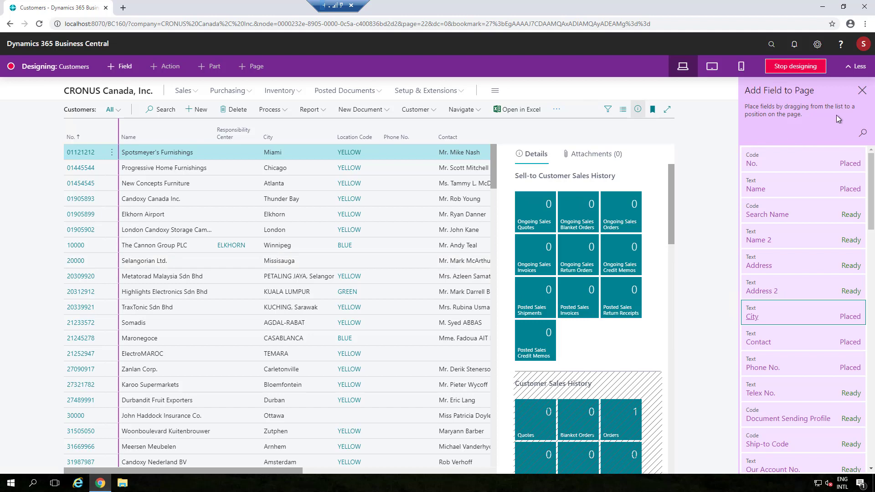
click(862, 92)
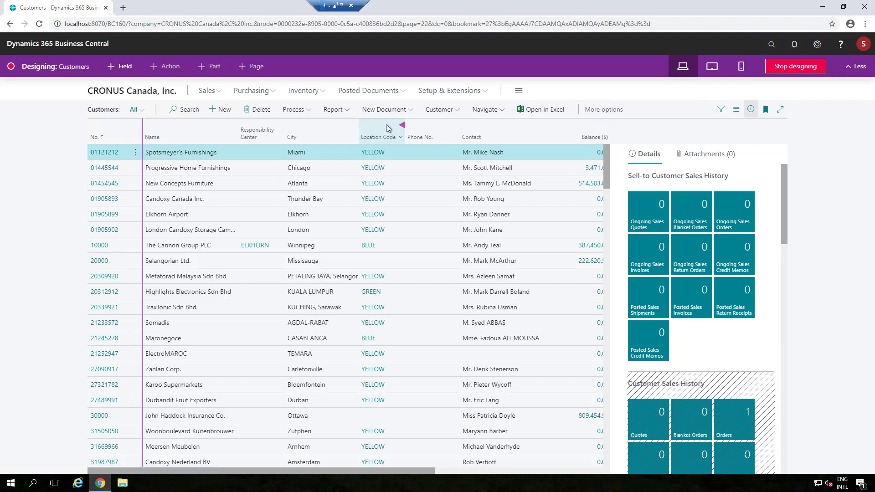
Step: Move the Location Code column so it sits just before City
drag(366, 130, 304, 136)
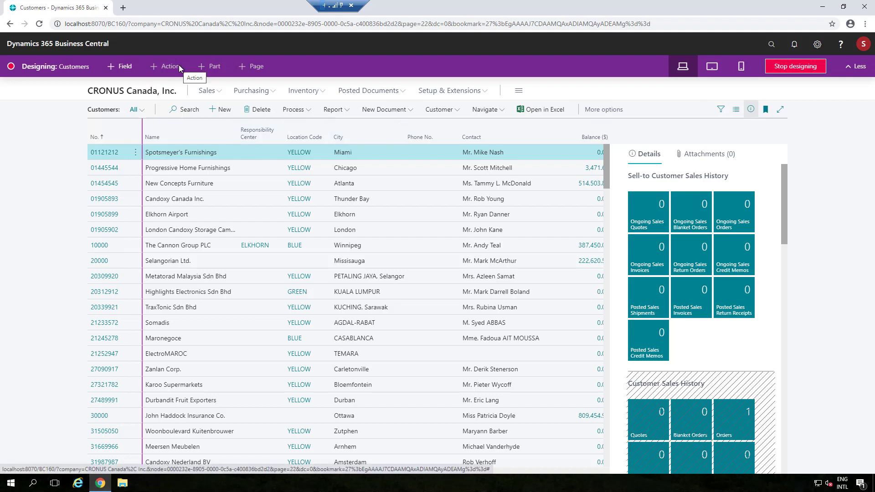
Step: Check the Process and Report actions, then remove Sales Quote from New Document
click(310, 112)
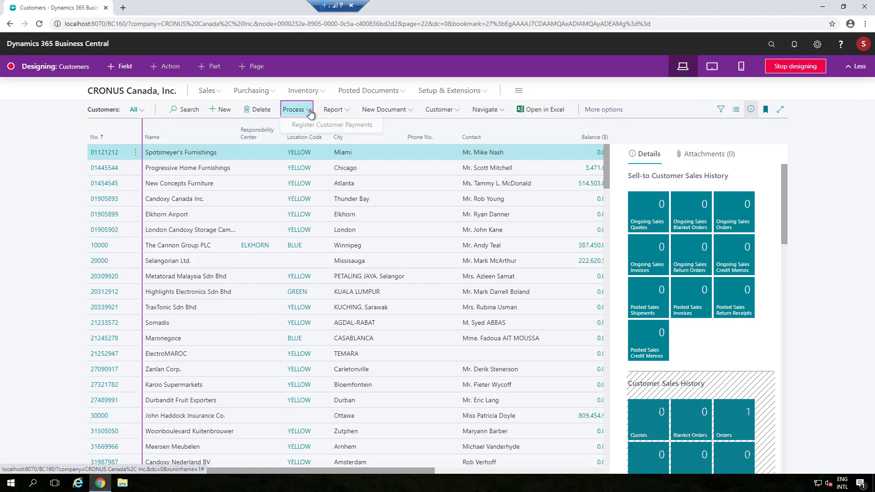
click(335, 112)
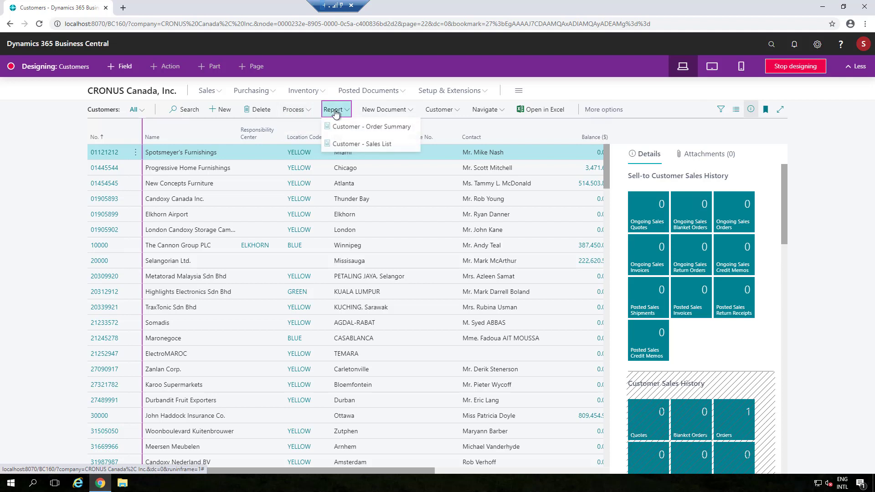
click(418, 127)
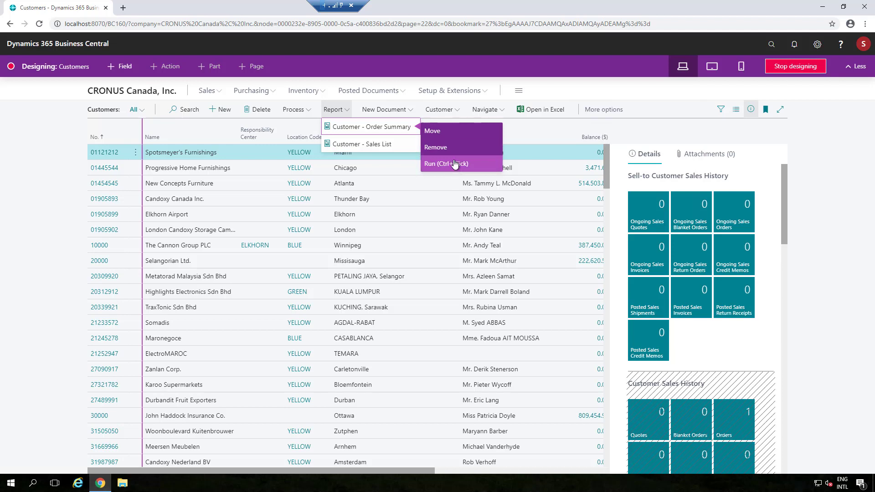
click(398, 113)
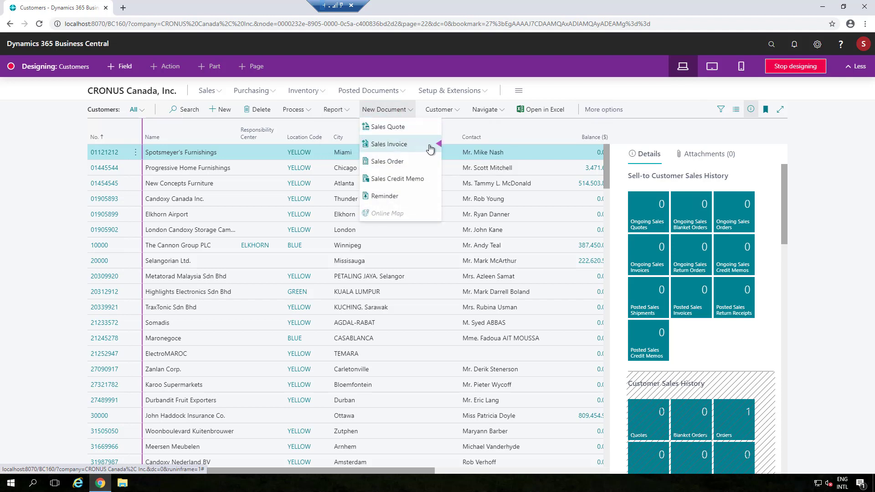
mouse_move(439, 148)
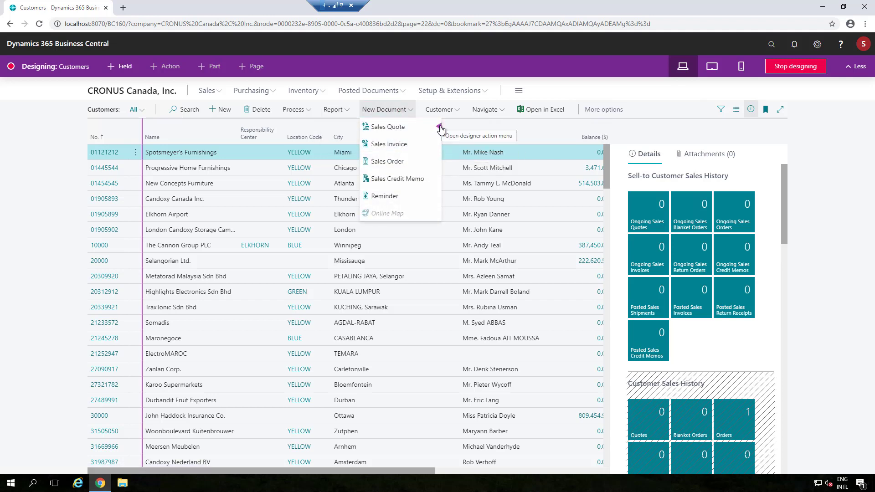
click(439, 128)
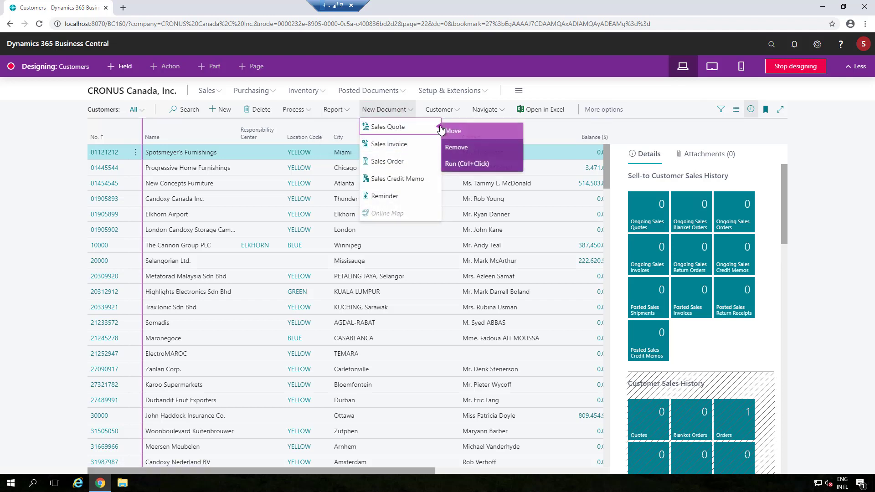
click(461, 150)
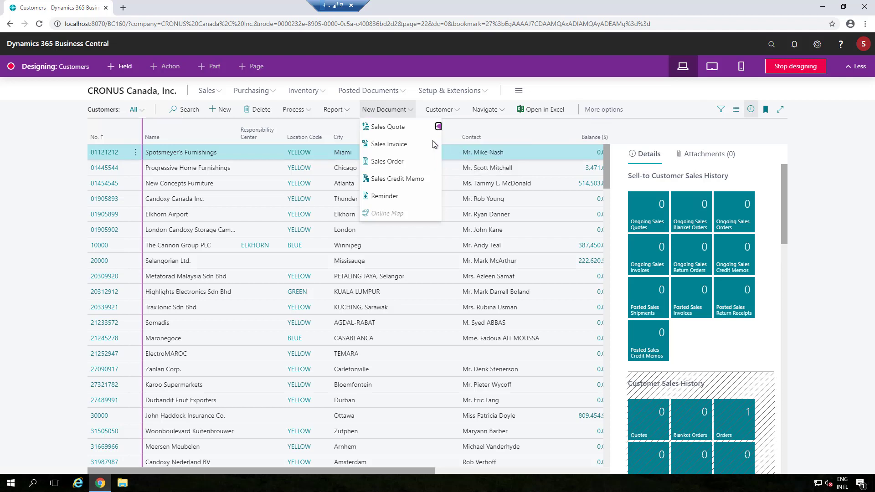
Step: Remove Sales Invoice from the New Document actions and close the list
mouse_move(432, 146)
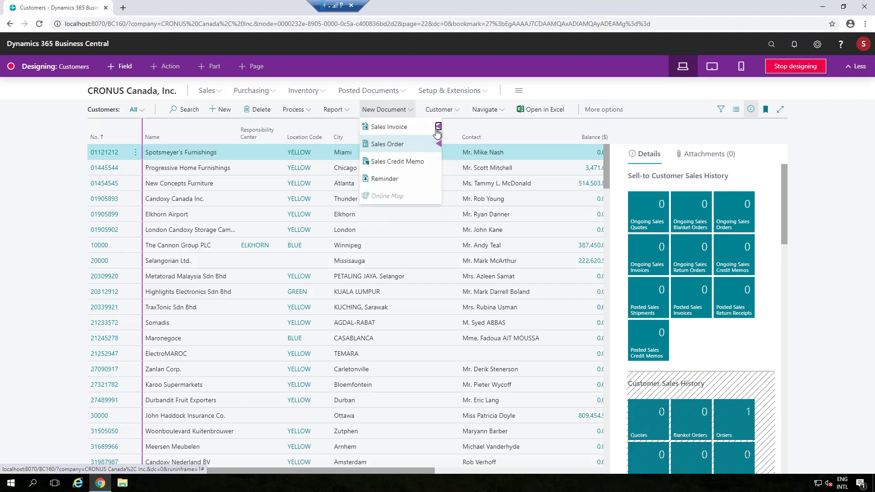
click(438, 129)
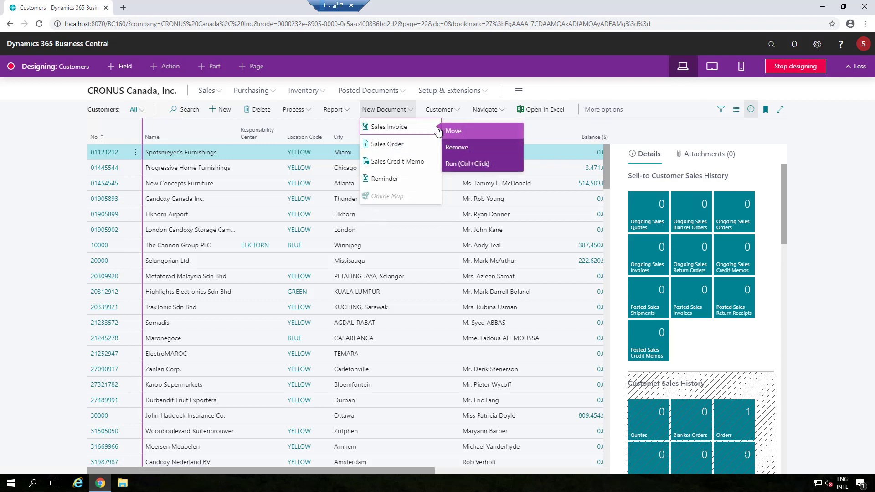
click(457, 148)
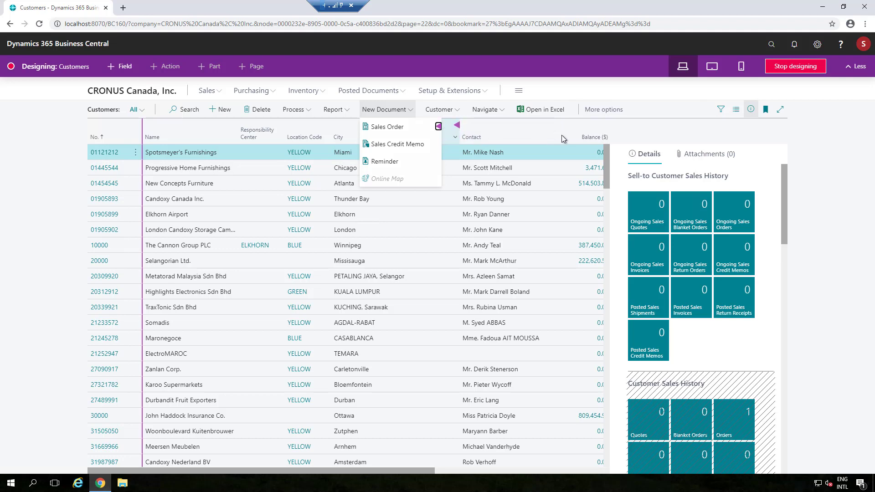
click(617, 129)
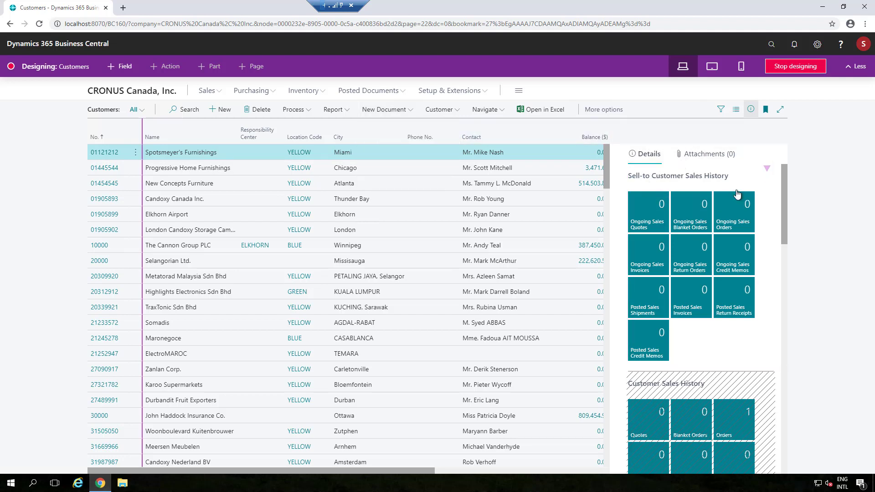
Step: Unhide the Customer Sales History part in the FactBox pane, leaving Sell-to history unchanged
click(768, 169)
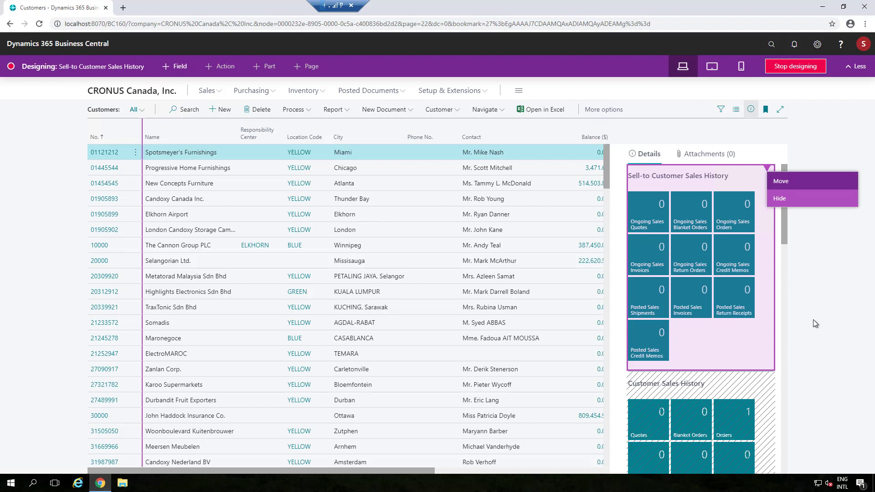
click(787, 238)
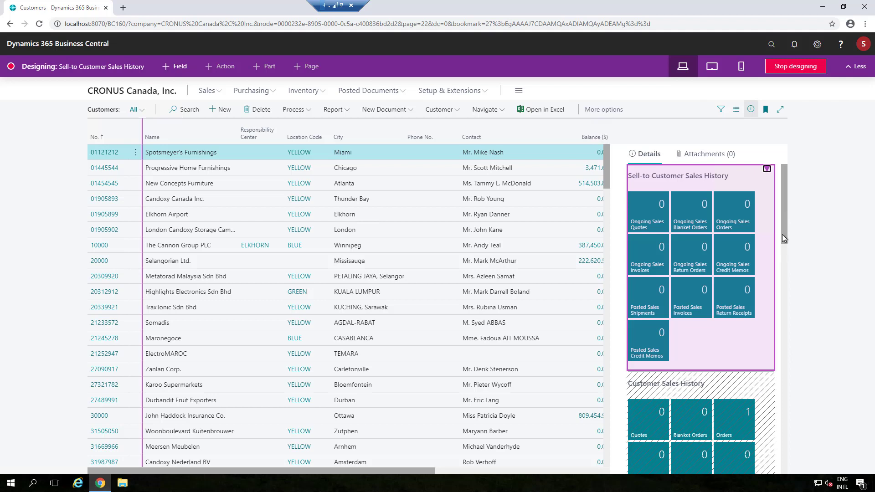
drag(782, 234, 782, 256)
drag(782, 258, 784, 276)
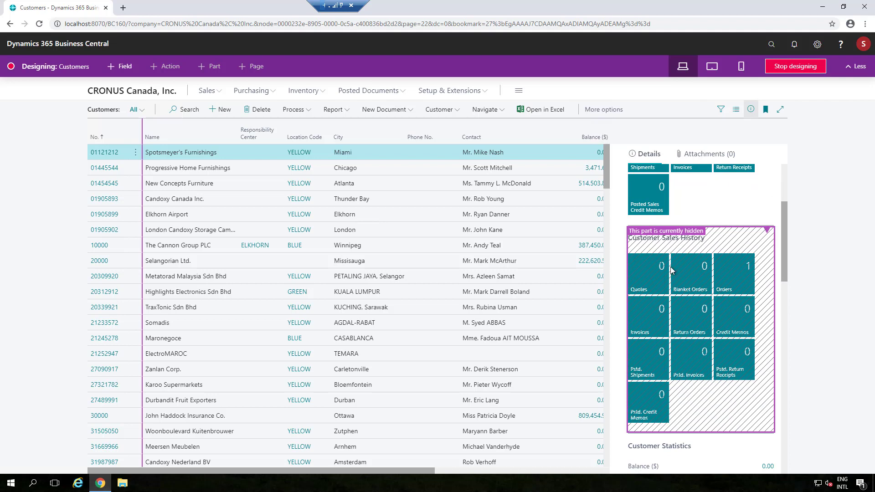
click(769, 231)
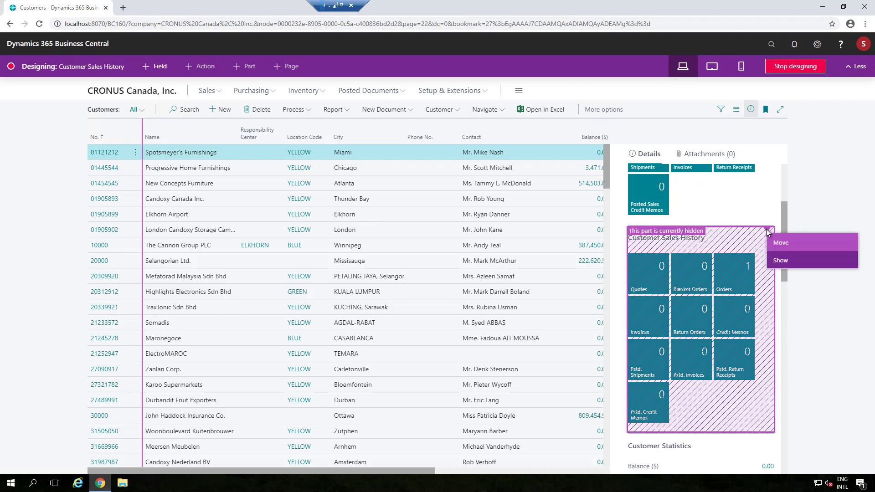
click(784, 262)
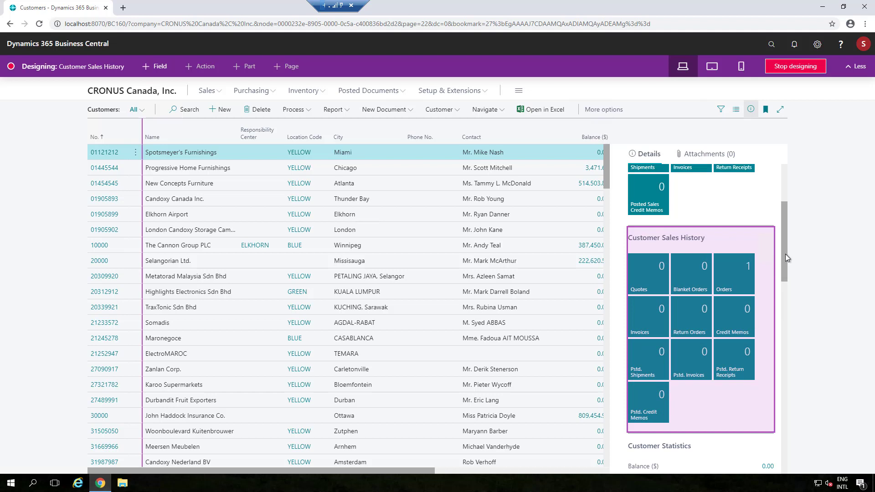
drag(786, 254, 783, 180)
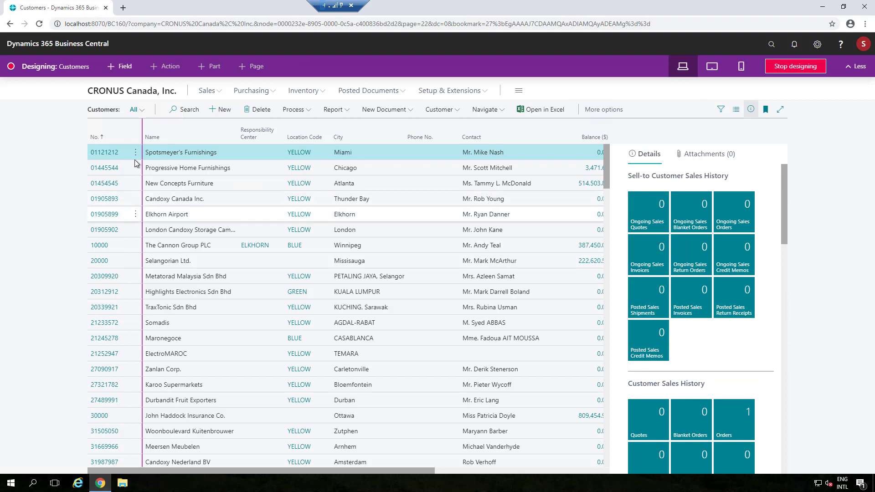
click(111, 156)
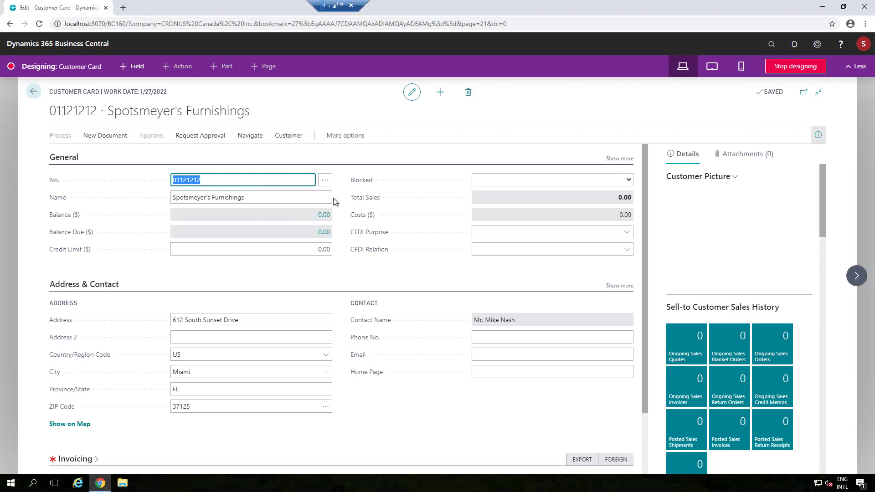
mouse_move(333, 201)
mouse_move(473, 178)
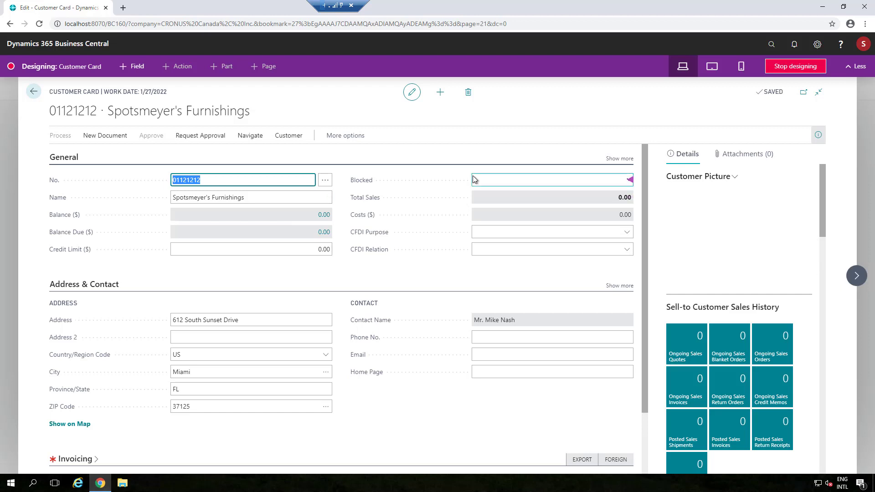
click(614, 159)
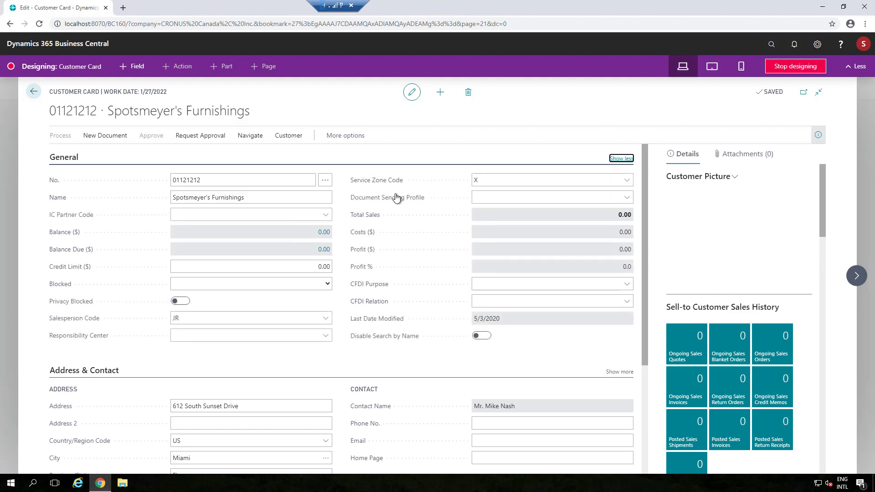
click(620, 159)
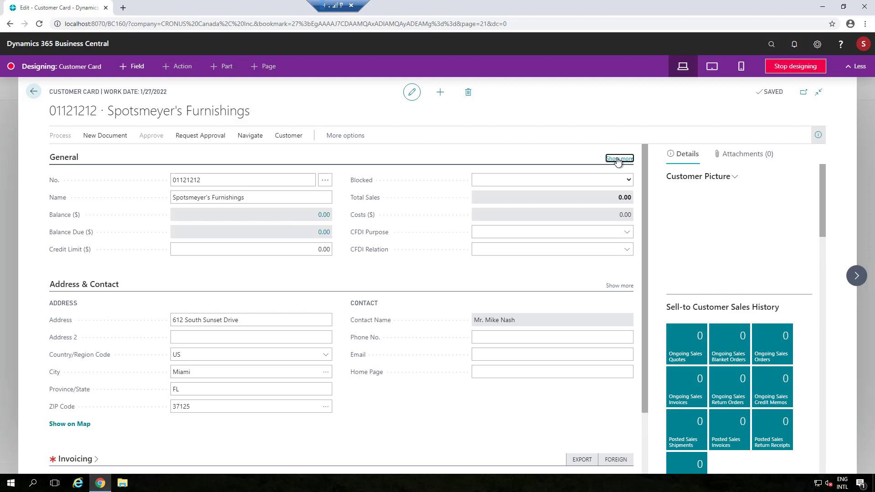
click(618, 160)
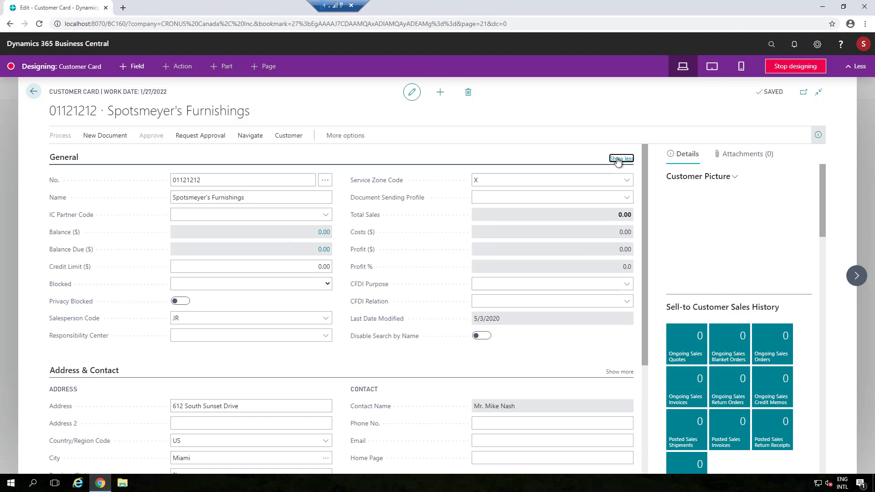
click(618, 159)
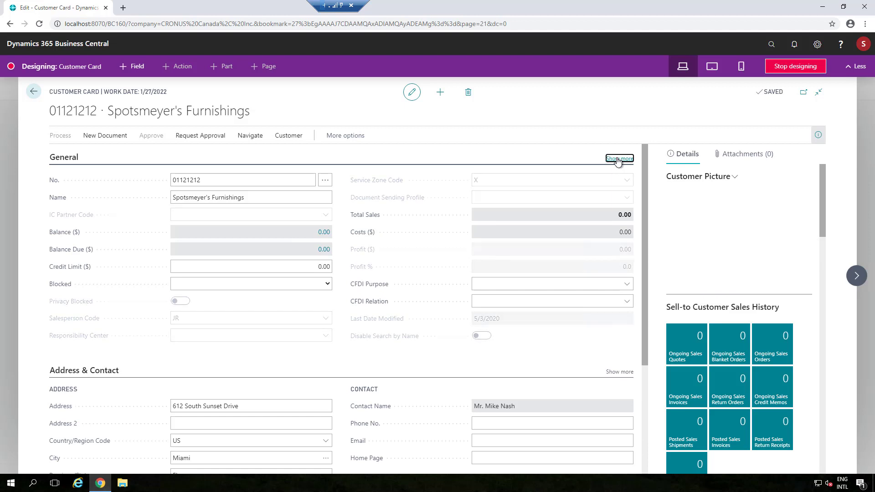
click(618, 160)
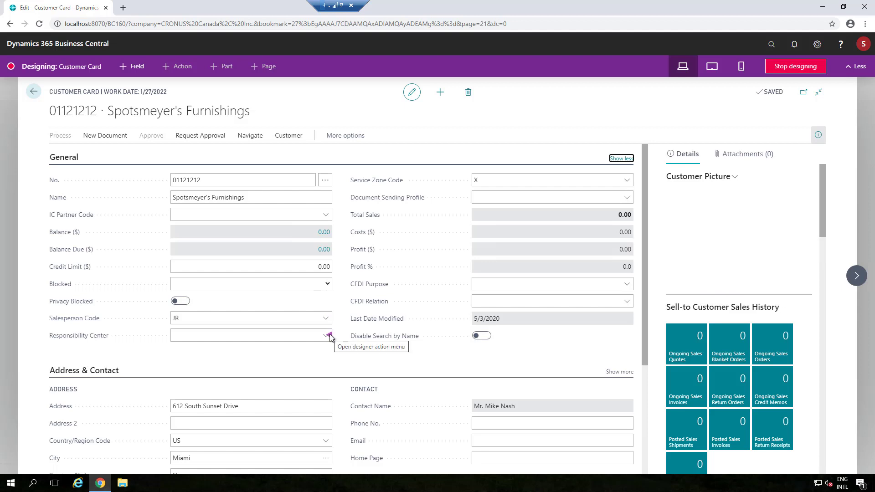
Step: Set Responsibility Center to Show always and move Balance Due ($) under Show more
click(329, 335)
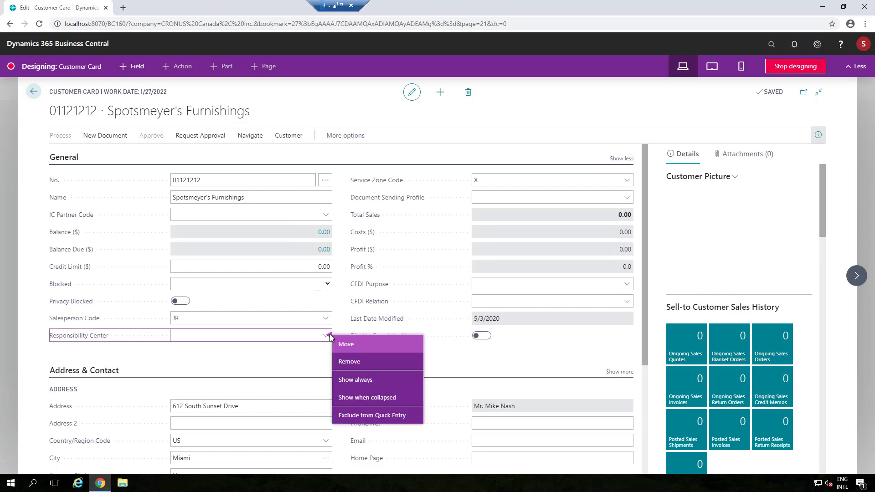
click(355, 380)
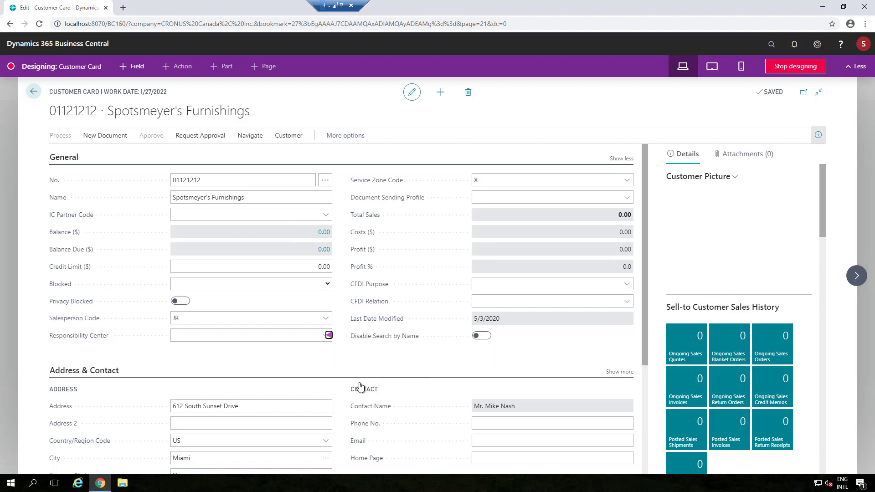
click(619, 160)
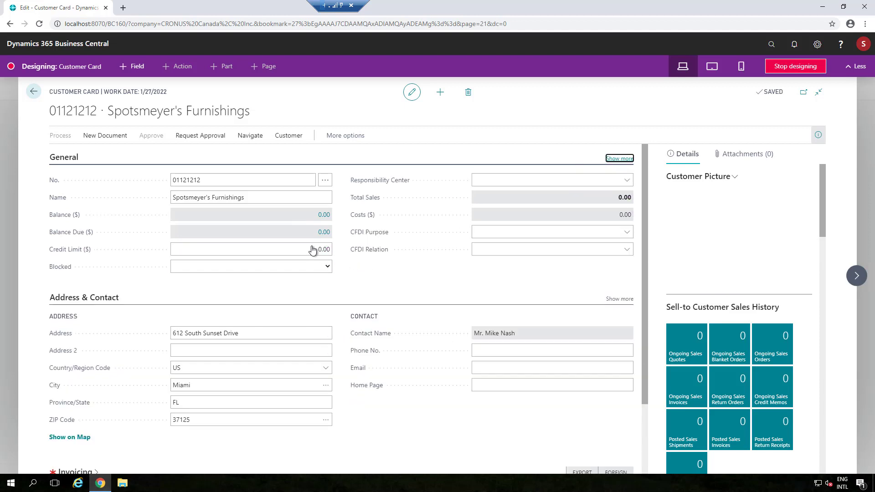
click(330, 230)
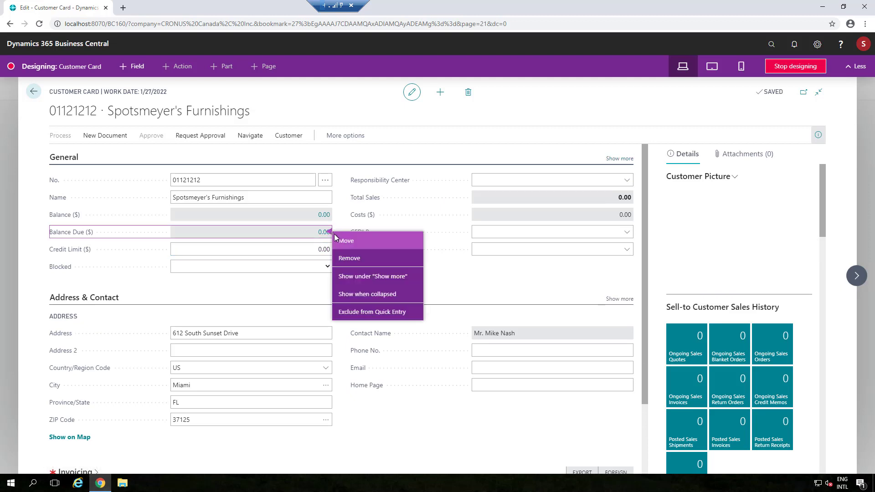
click(352, 280)
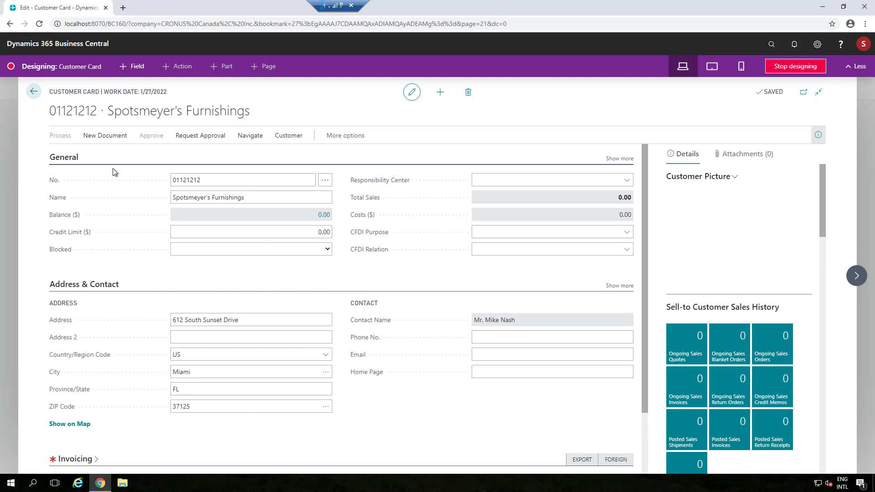
Step: Change the General group caption to 'Customer Info'
double_click(70, 157)
text(Customer Info)
click(88, 166)
click(193, 136)
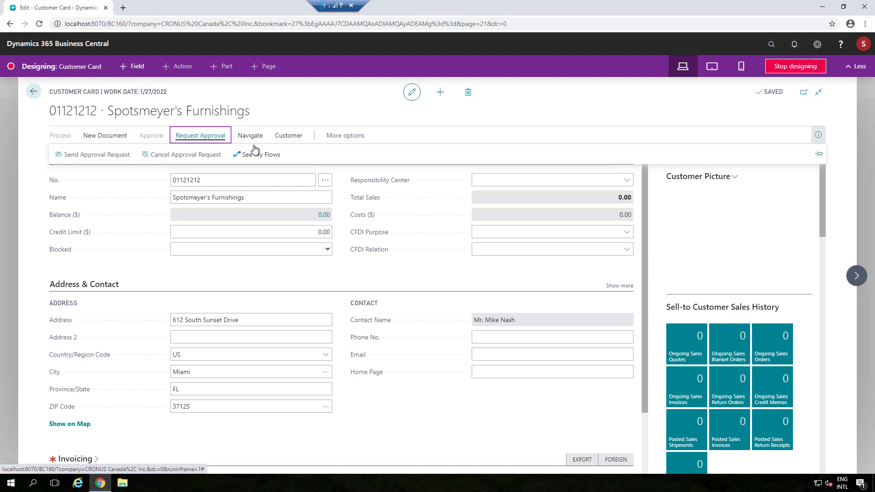
click(285, 155)
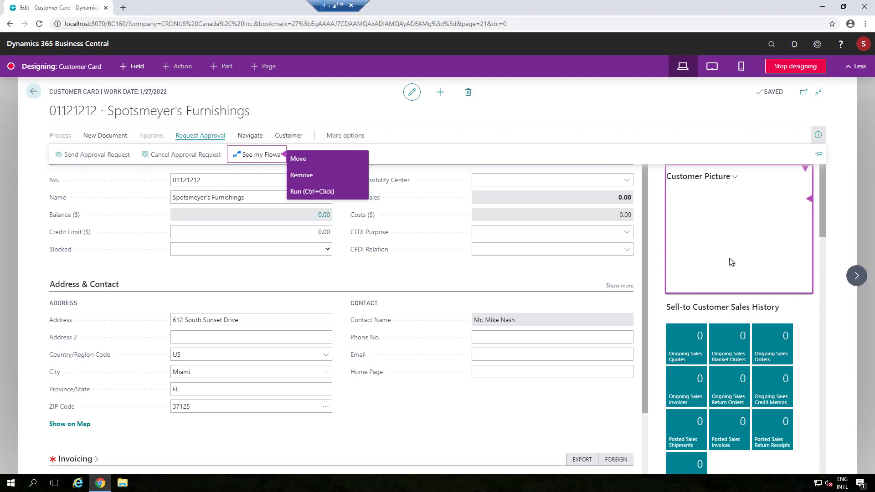
click(458, 278)
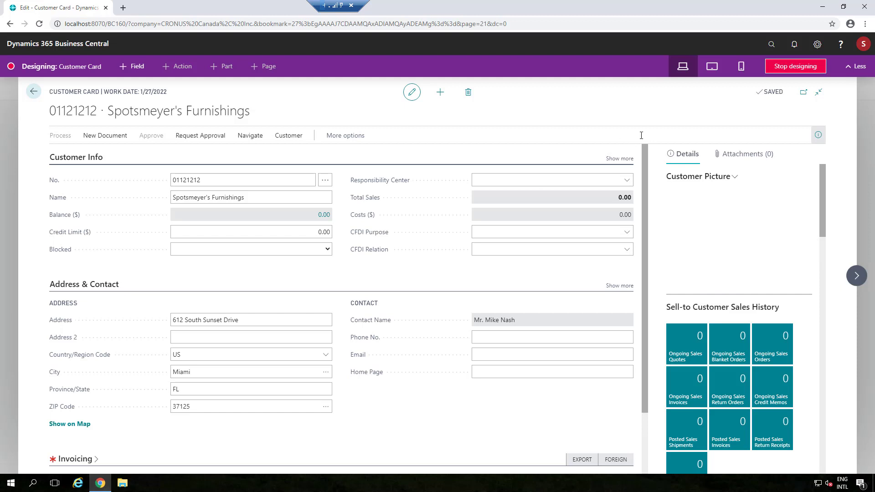
click(712, 68)
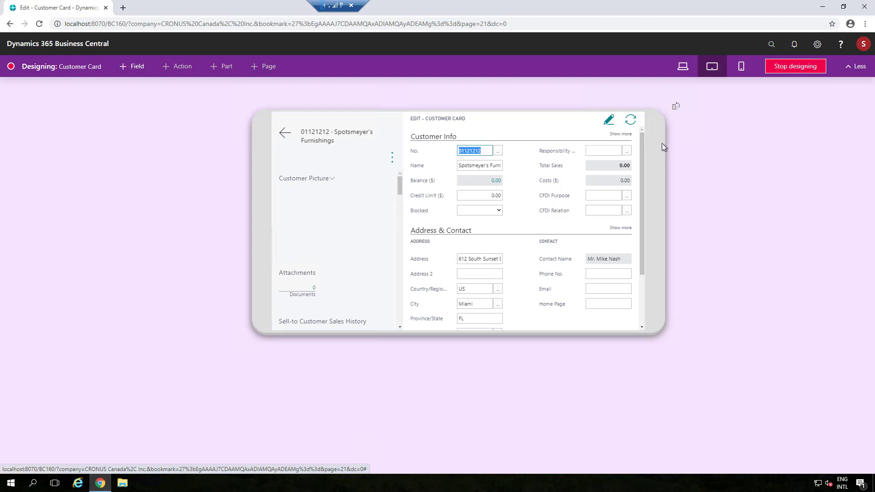
Step: Scroll through the tablet preview of the customer card, then switch to Phone view
scroll(649, 213, down, 1)
scroll(646, 219, down, 3)
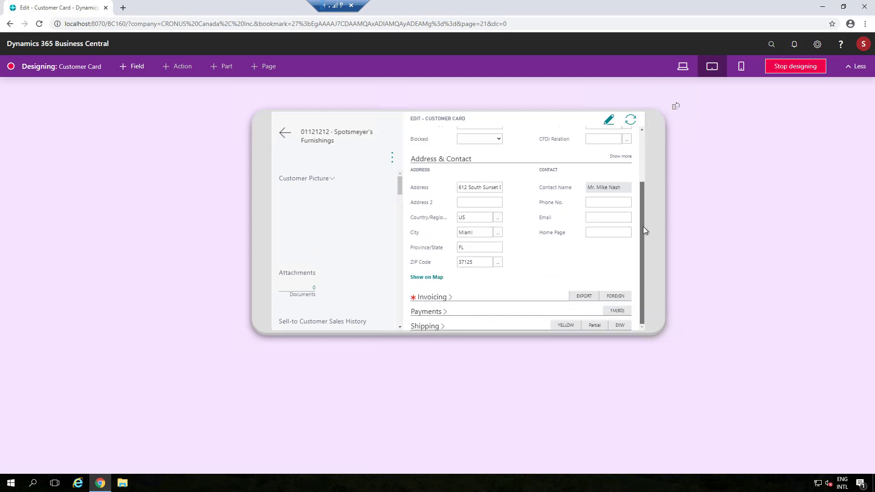
scroll(638, 173, up, 2)
scroll(637, 138, up, 2)
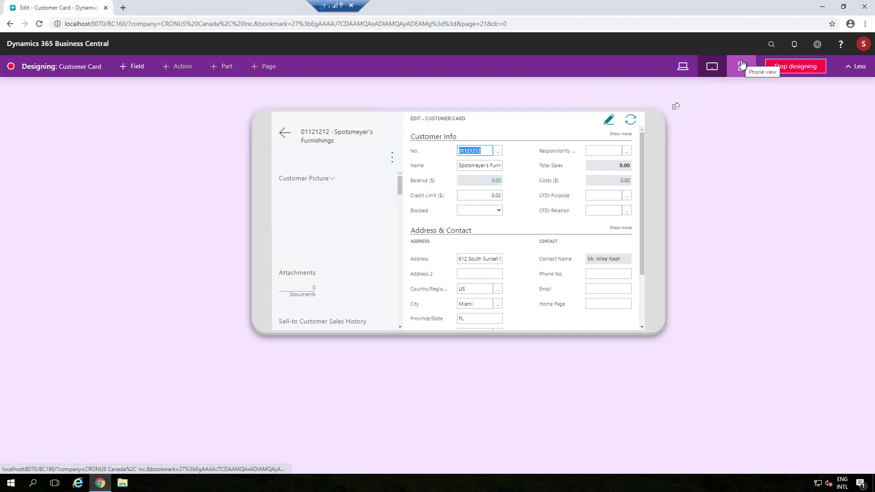
click(742, 64)
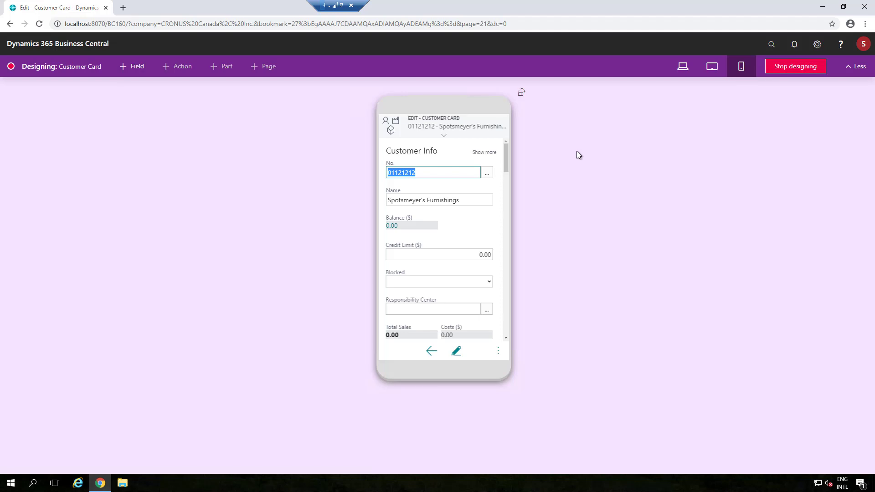
Step: Switch the customer card preview back to Desktop view
click(683, 68)
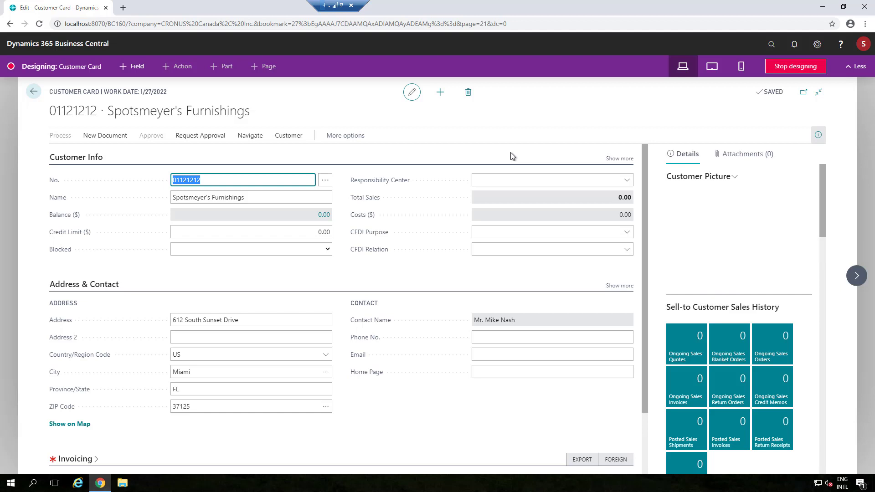
Step: Leave the Customer Card and acknowledge the restart notice to return to the Sales Order Processor home page
click(37, 91)
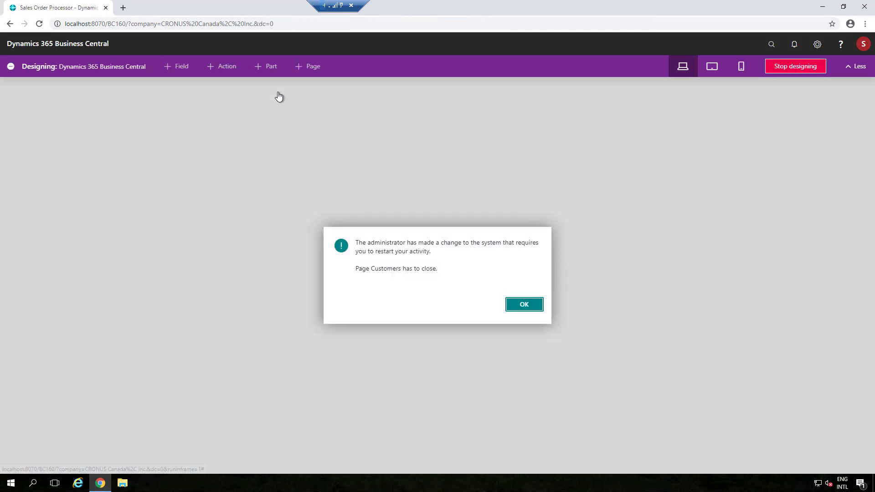
click(518, 305)
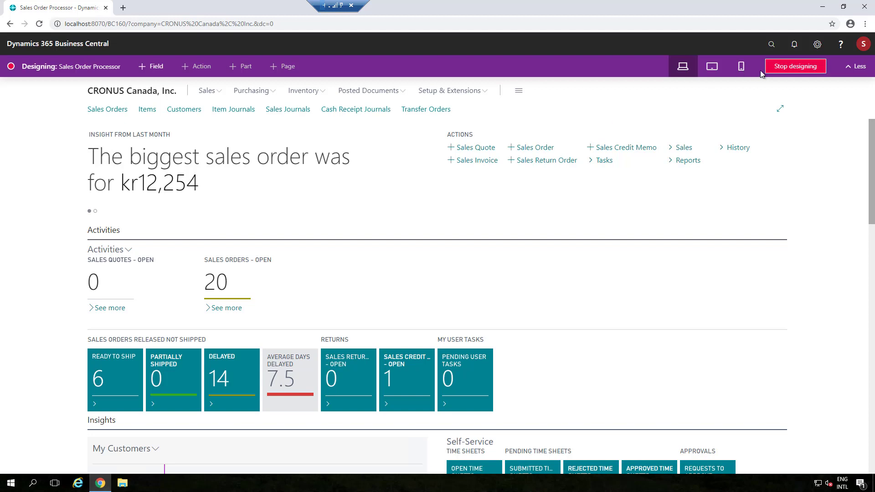
Step: Save the design as extension 'CustomerPageChanges' with the publisher name entered and Download Code ticked
click(802, 70)
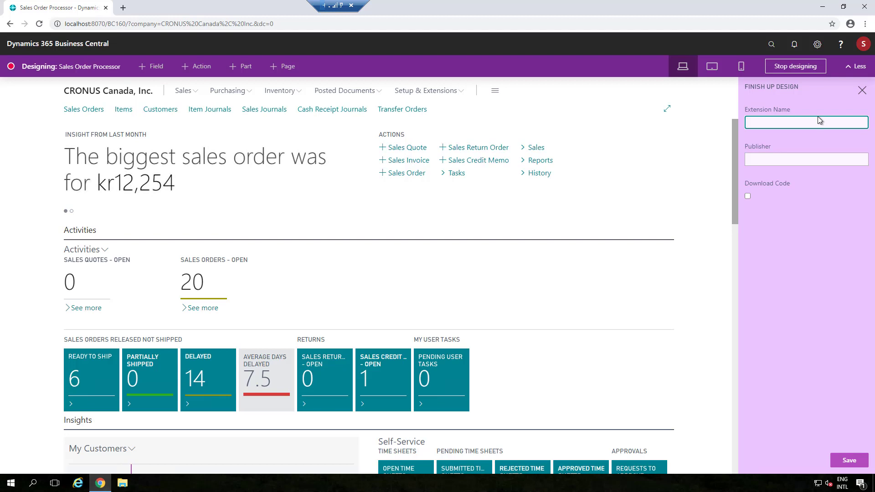
text(CustomerPageChanges)
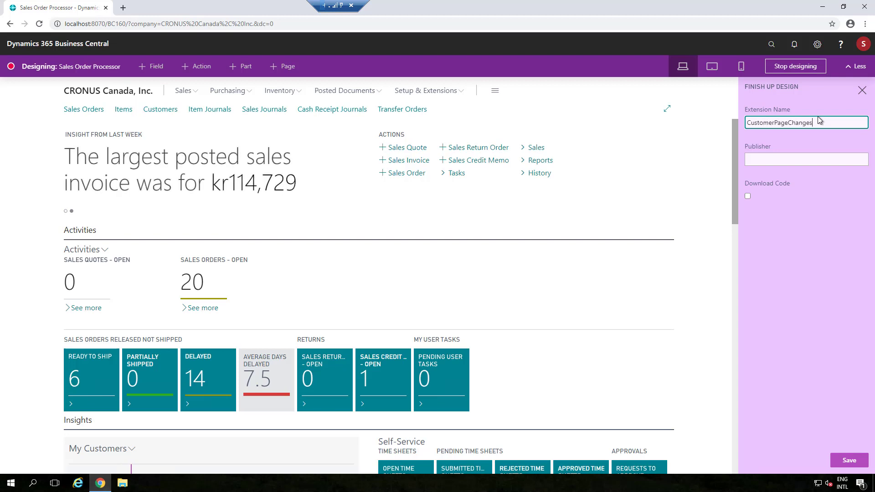
key(Tab)
text(S)
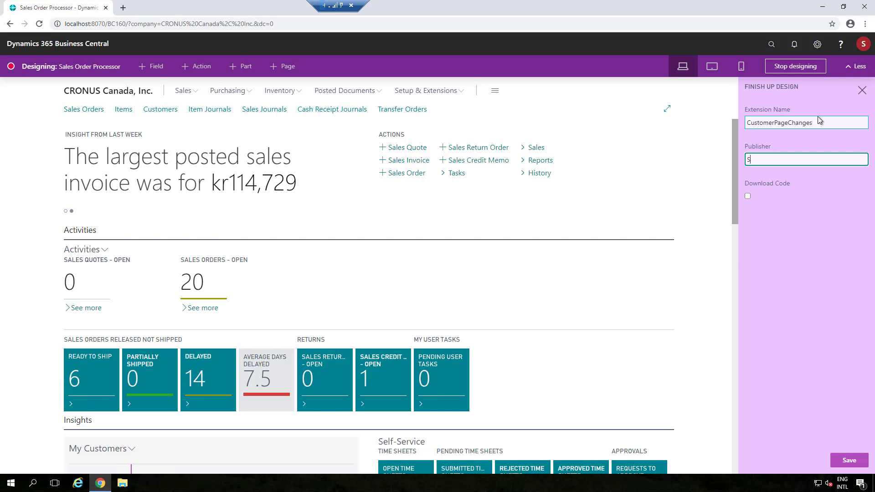
text(aurav Dhyani)
click(748, 197)
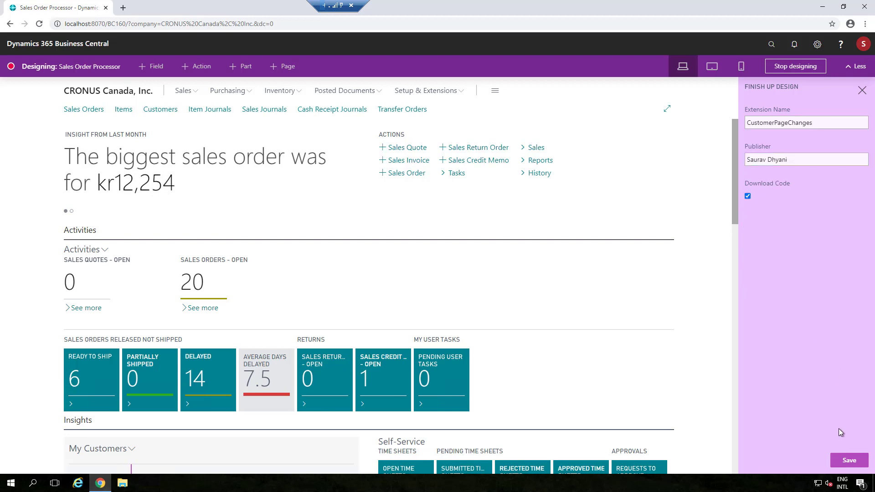
click(847, 461)
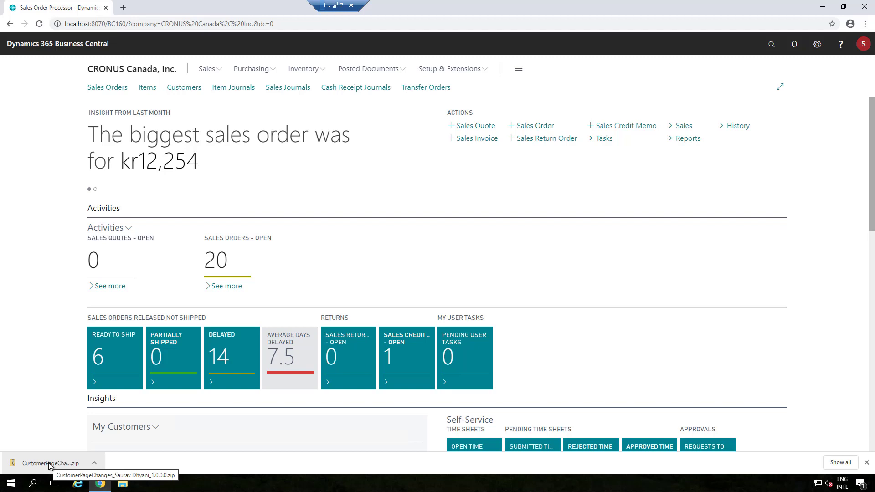
Step: Open Spotsmeyer's Furnishings' card from Customers to check the changes, then return to the Customers list
click(181, 88)
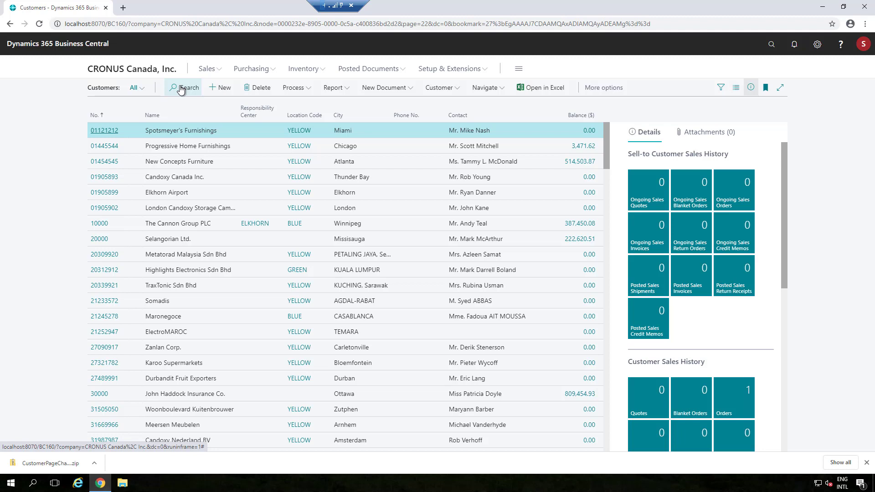
click(108, 132)
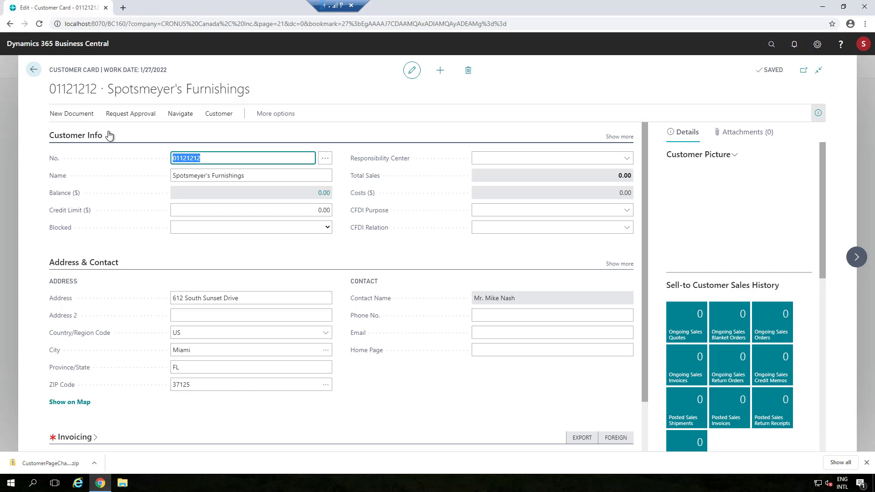
click(35, 73)
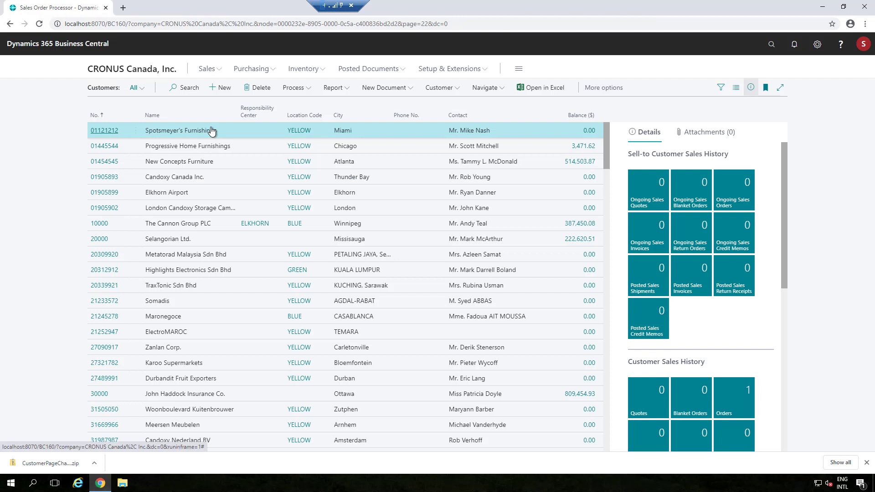
Step: In Extensions, view CustomerPageChanges' uninstall details, note version 1.0.0.0 and publisher, and close without uninstalling
click(464, 74)
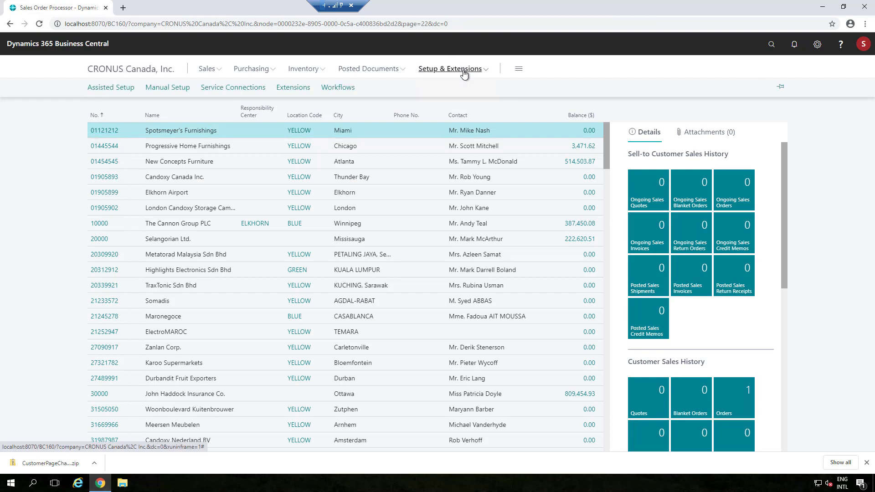
click(288, 89)
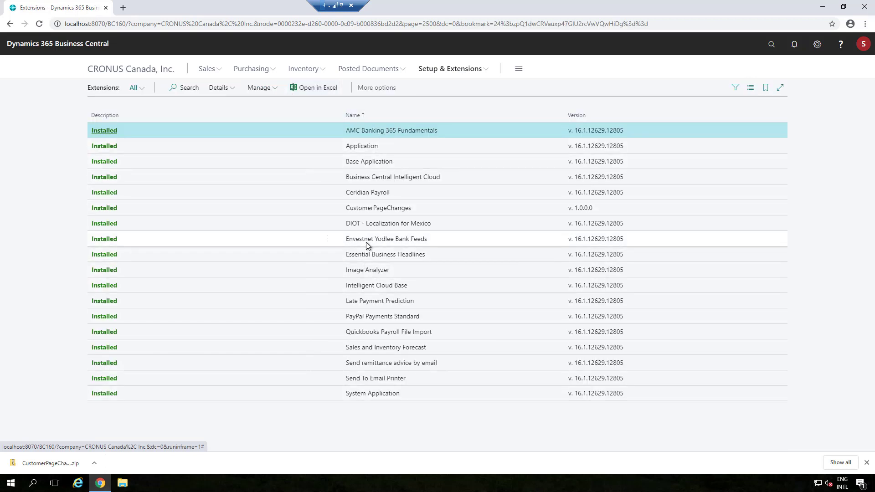
click(372, 210)
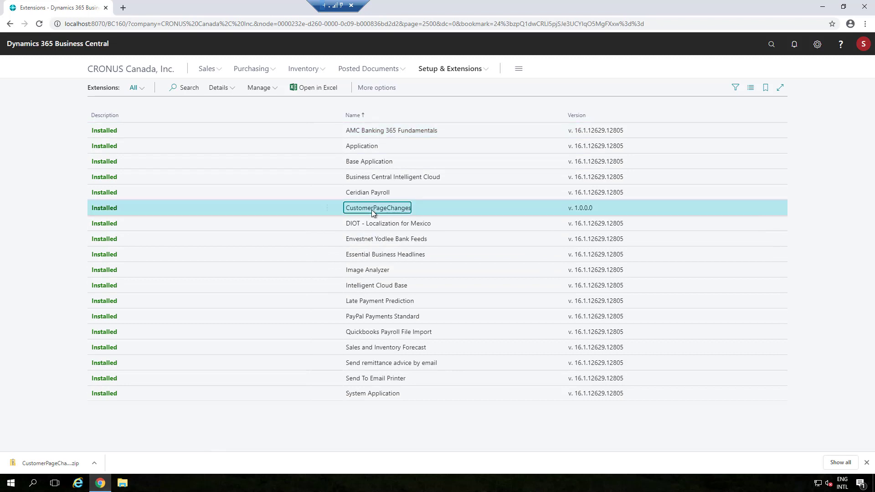
double_click(372, 210)
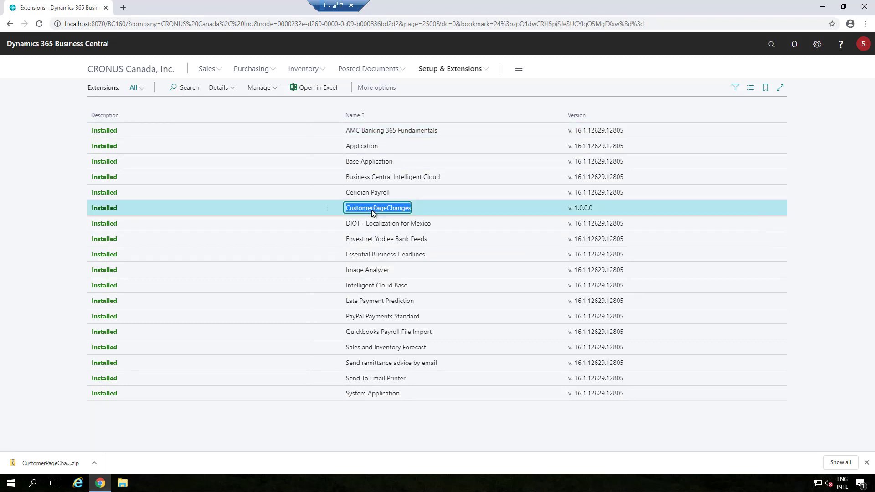
click(328, 209)
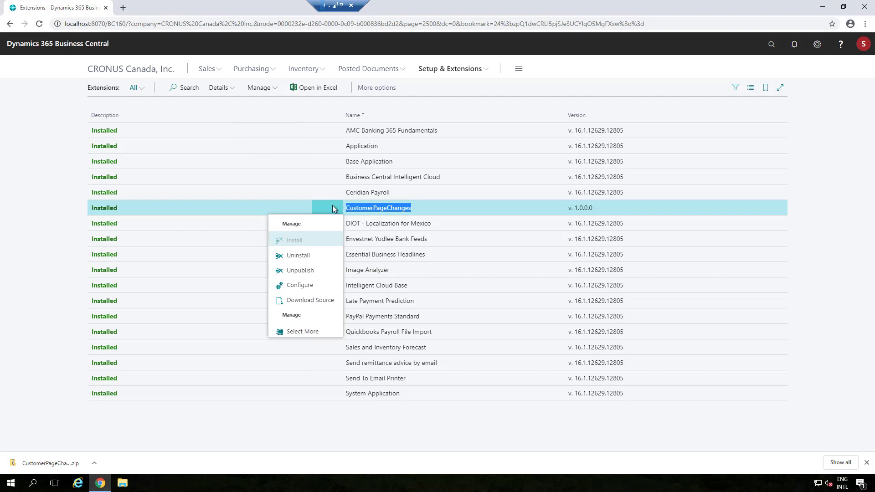
click(308, 260)
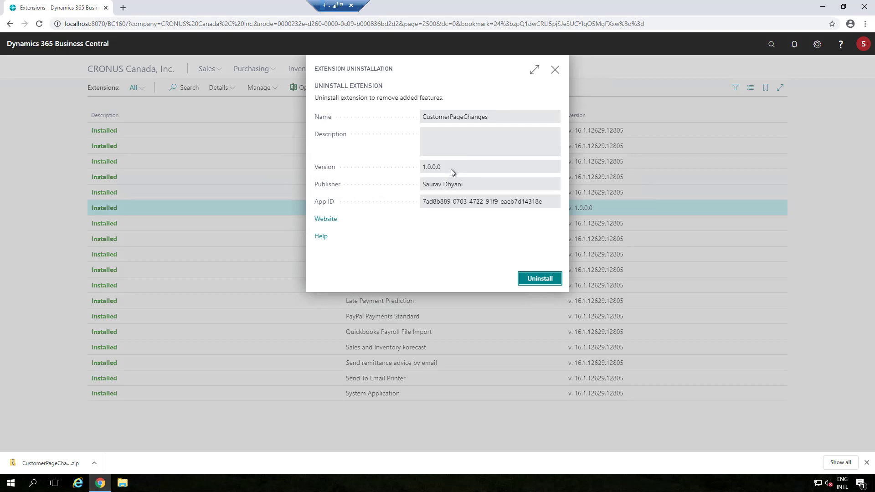
click(441, 168)
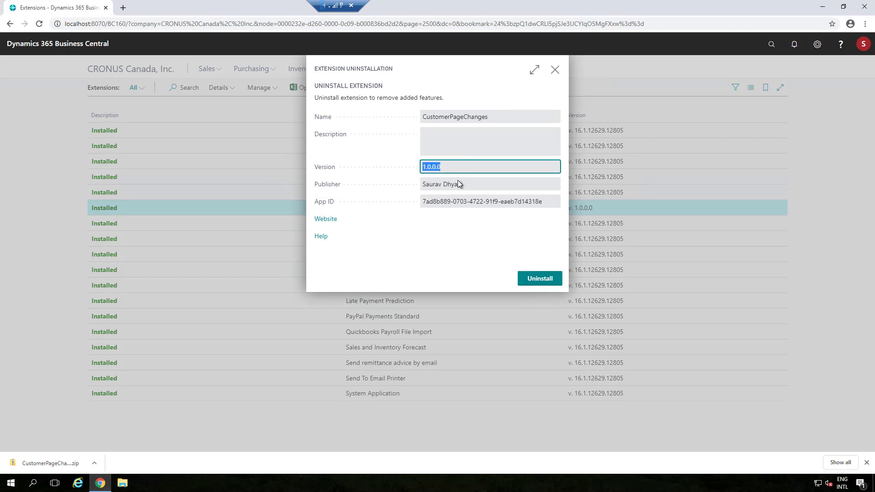
click(425, 184)
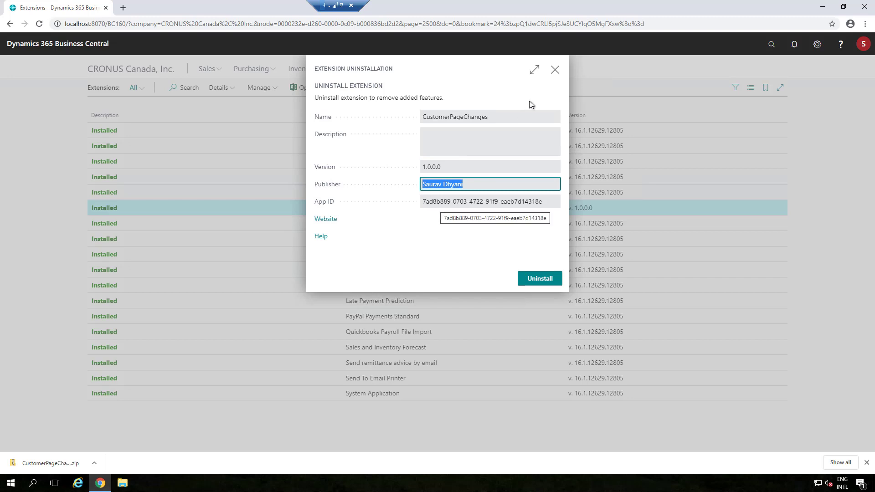
click(555, 70)
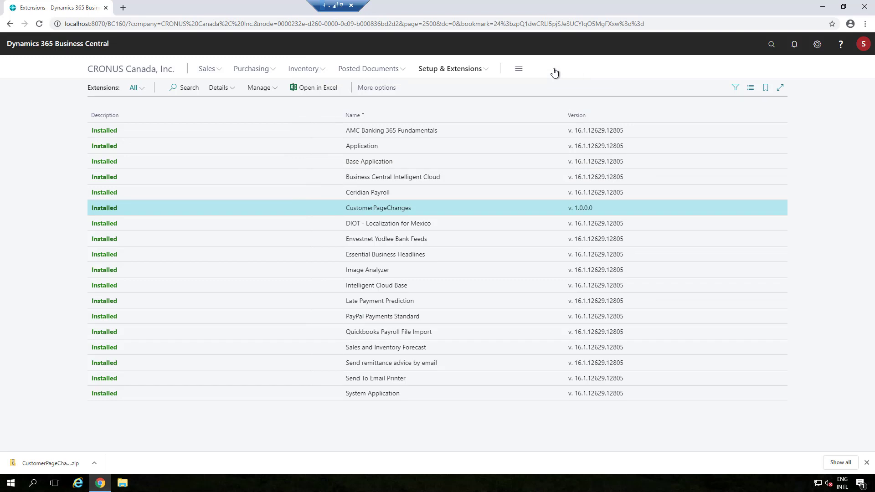
Step: Open PageExtension50000.PageExtension.al from the downloaded zip in Notepad, with 'Always use this app' unticked
click(44, 463)
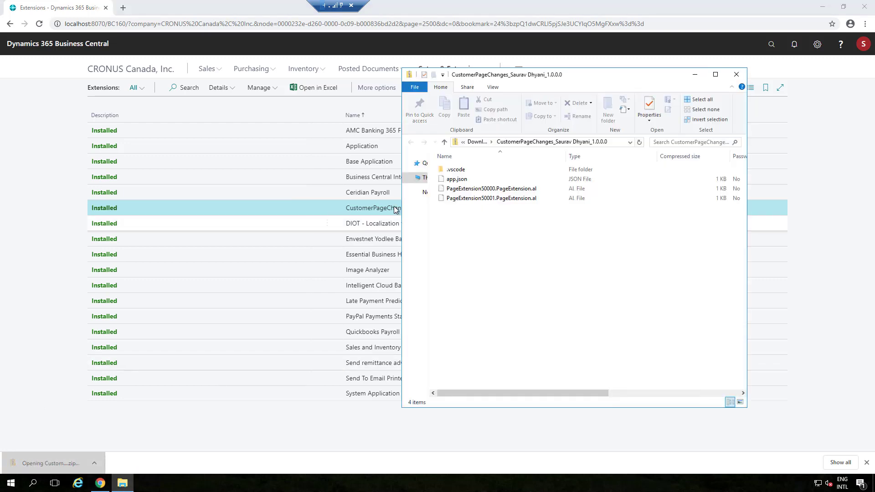
click(524, 192)
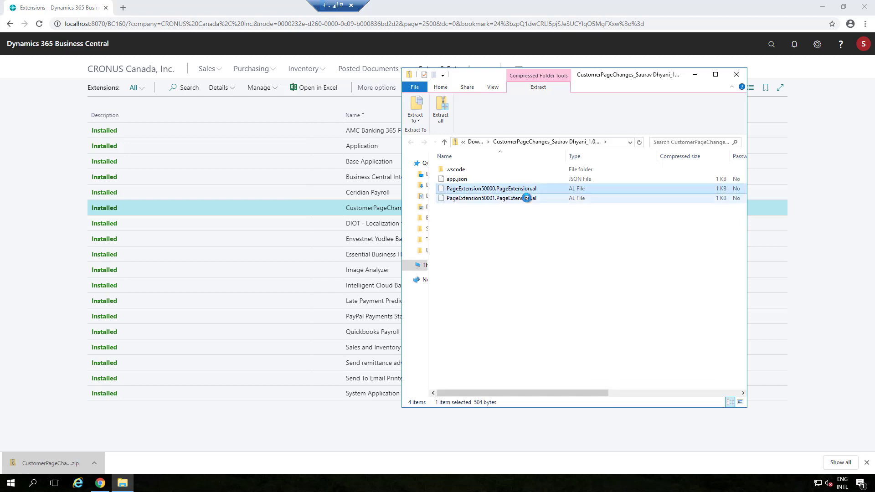
click(528, 201)
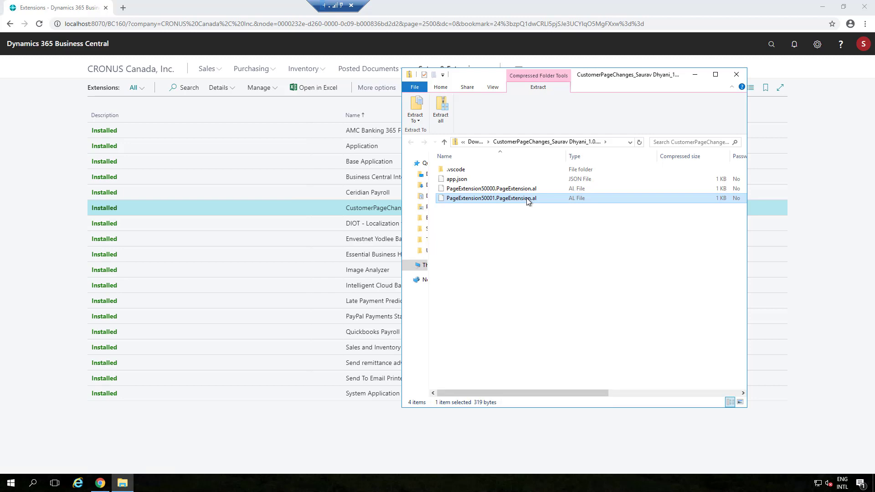
right_click(512, 189)
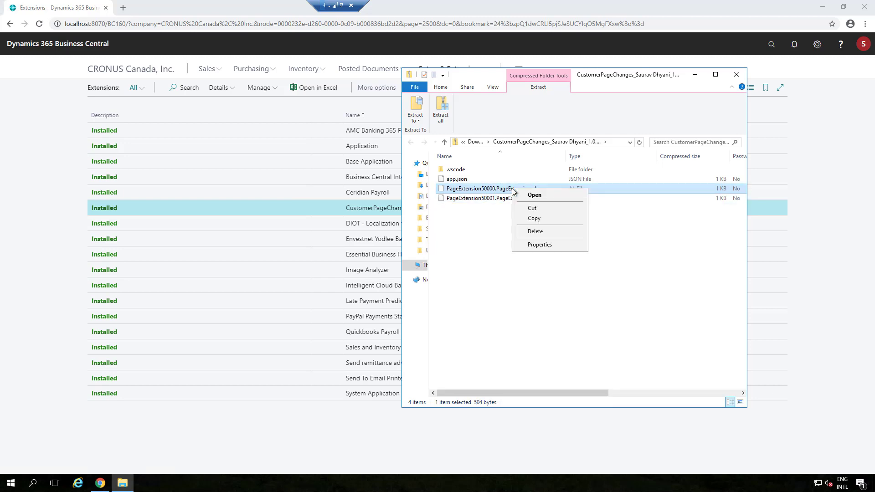
click(533, 195)
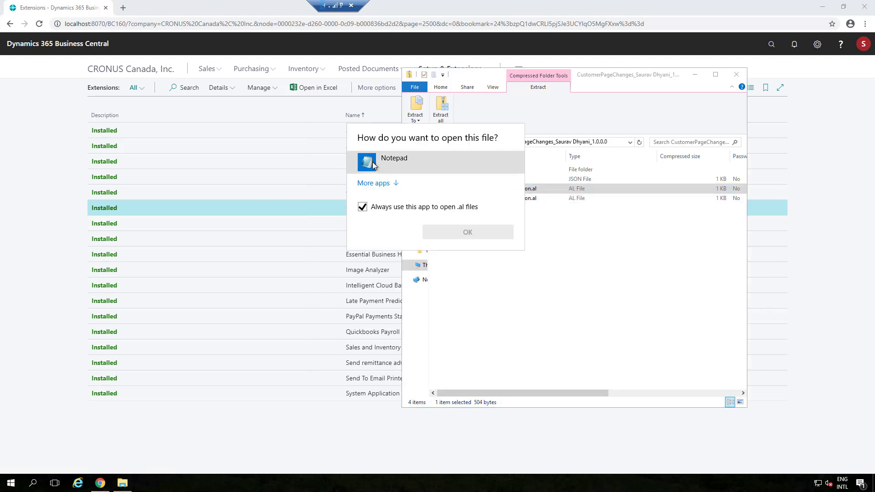
click(373, 164)
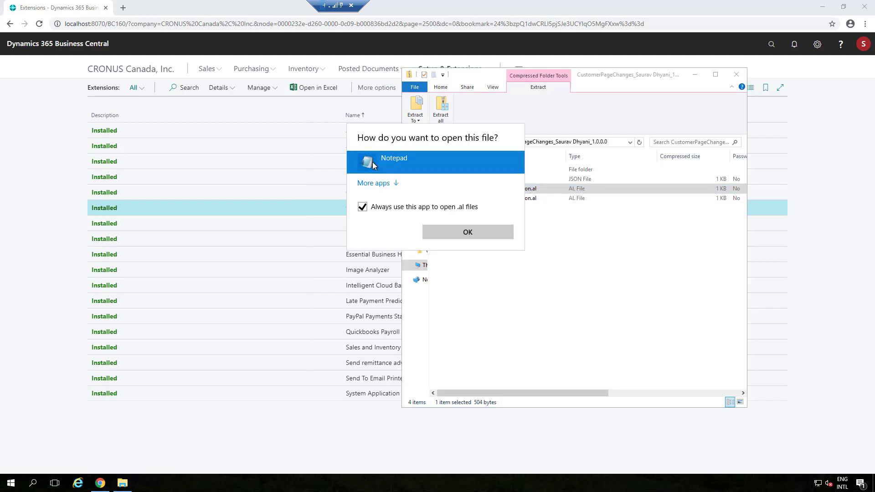
click(469, 233)
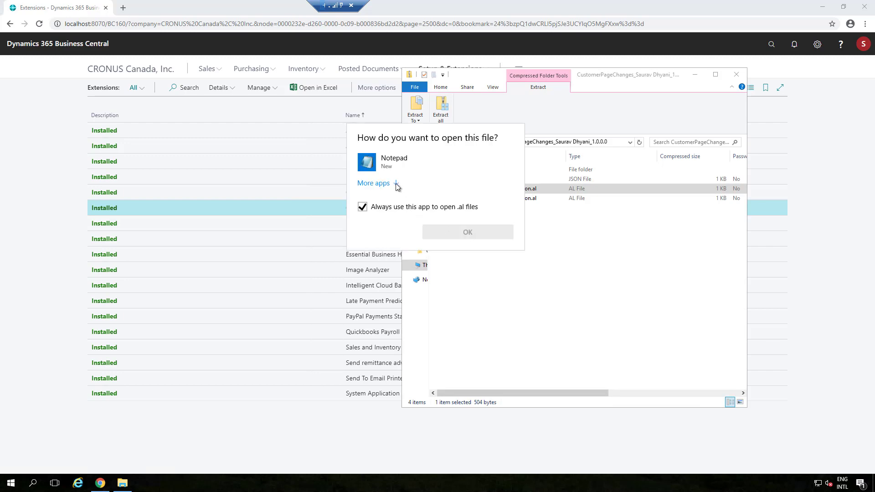
click(380, 159)
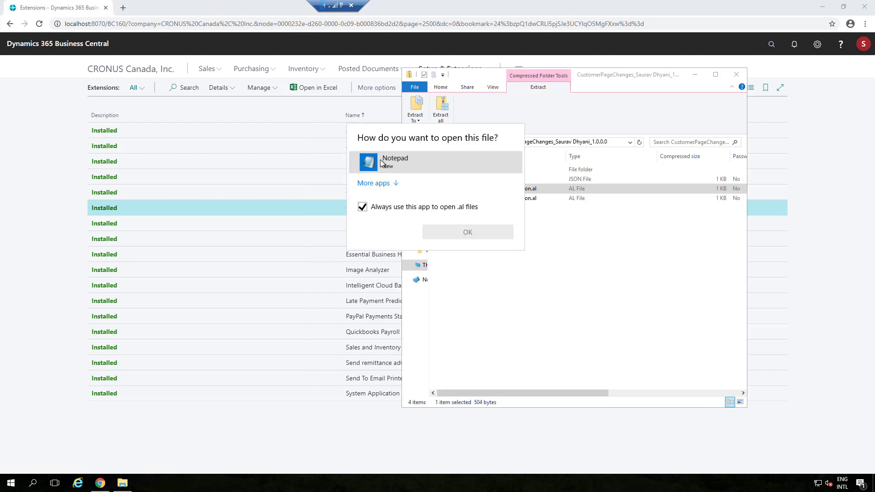
click(399, 209)
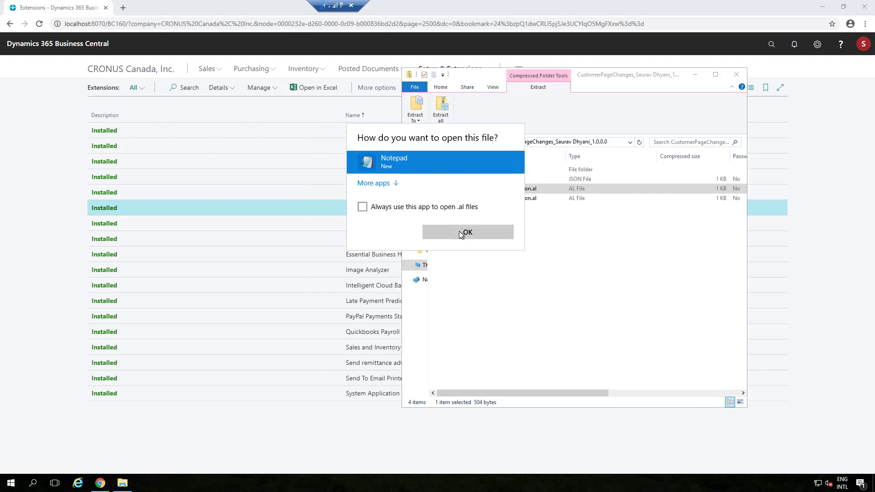
Step: Enlarge Notepad and highlight the SalesHistBilltoFactBox, NewSalesQuote and NewSalesInvoice code changes
click(460, 232)
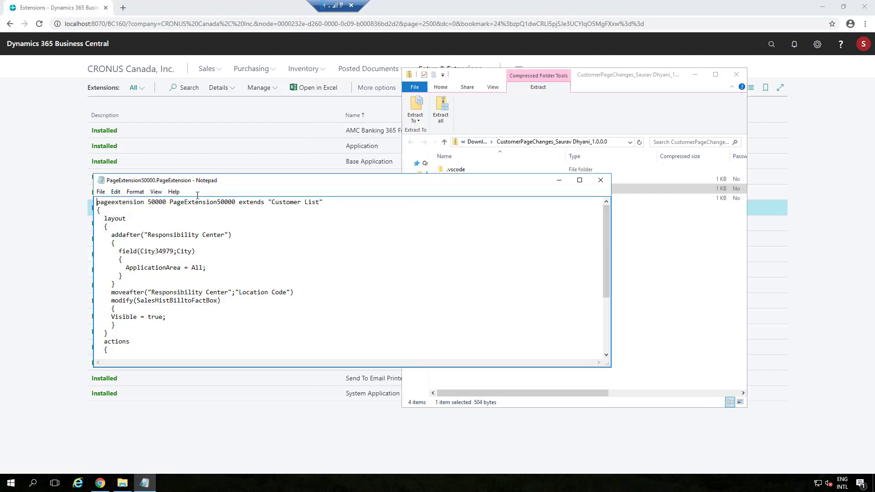
drag(188, 174, 182, 72)
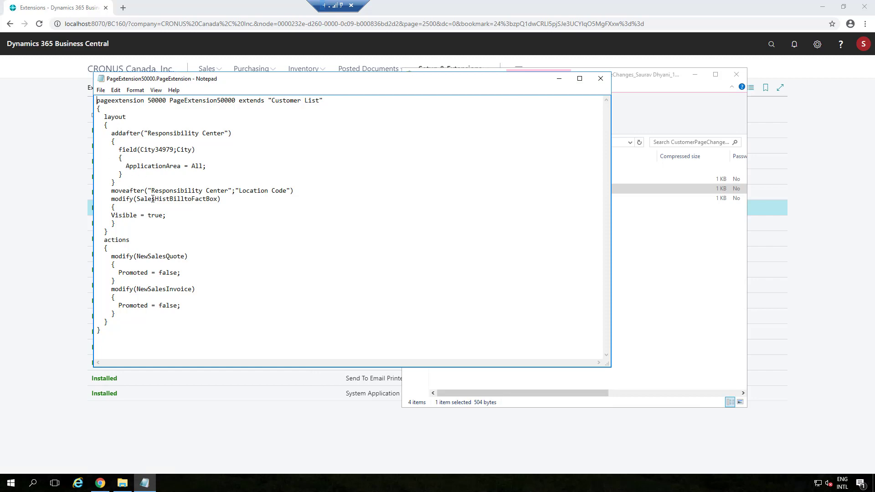
drag(152, 199, 188, 219)
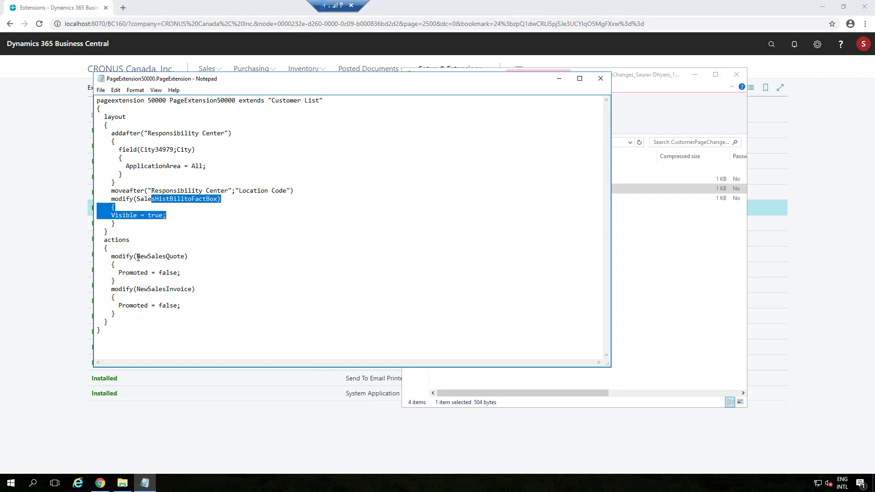
drag(136, 257, 116, 265)
drag(180, 301, 181, 308)
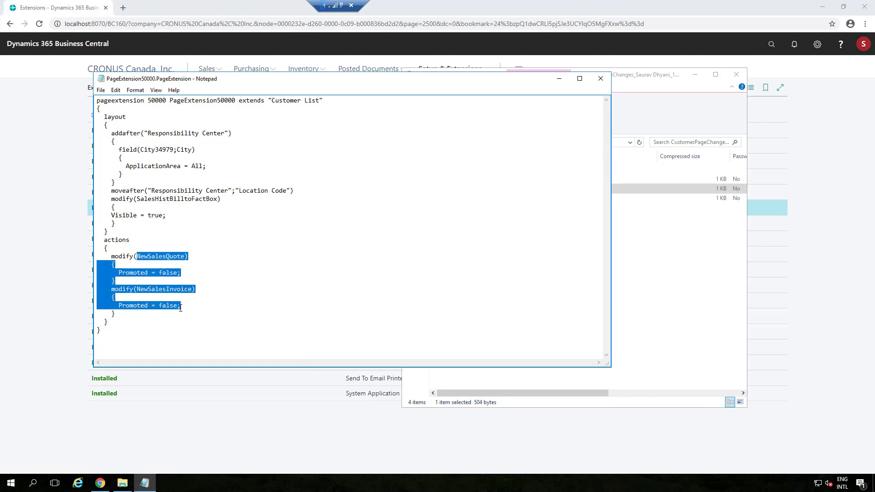
click(181, 308)
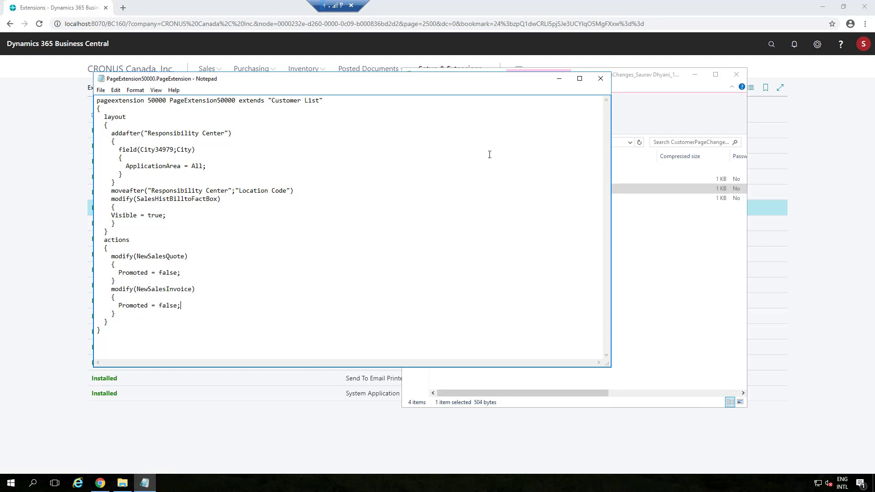
Step: Close PageExtension50000 and open PageExtension50001 in Notepad
click(600, 80)
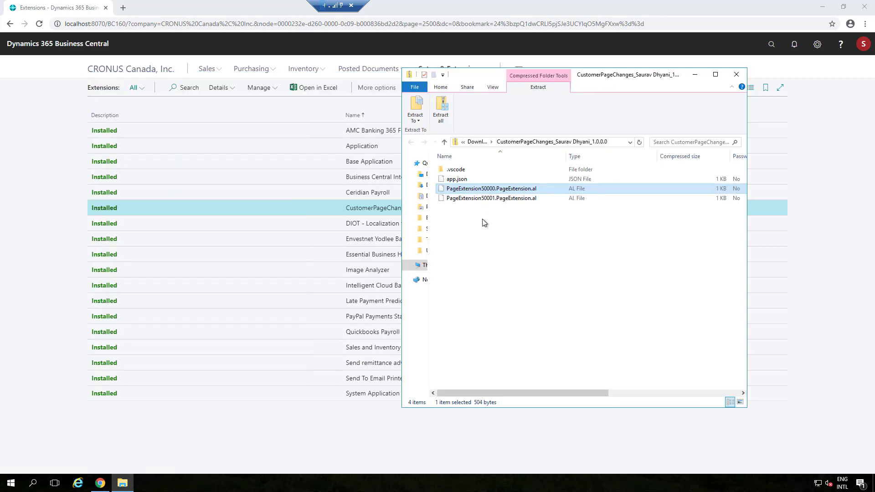
double_click(468, 199)
right_click(468, 199)
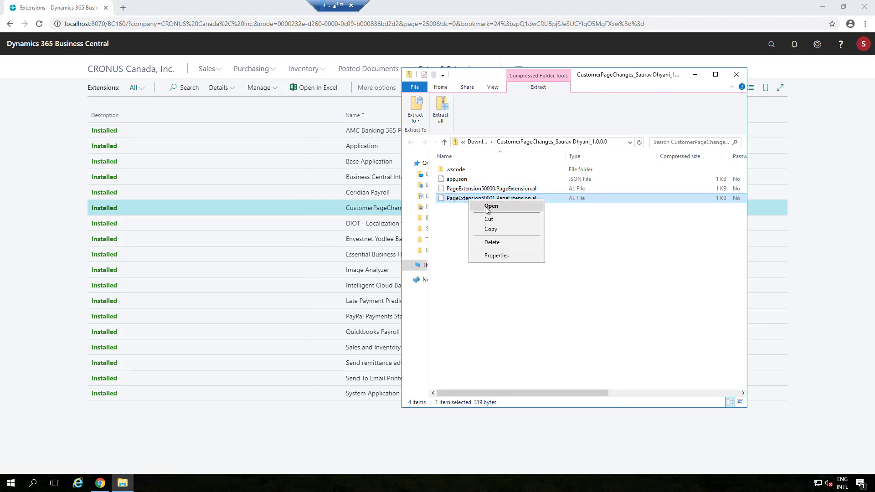
click(486, 207)
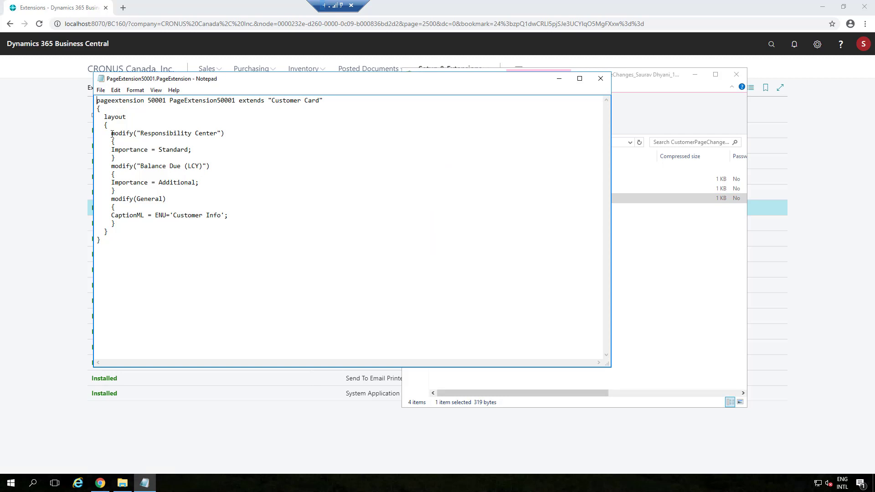
Step: Highlight the Responsibility Center, Balance Due (LCY) and 'Customer Info' caption changes, then close Notepad
drag(111, 133, 198, 155)
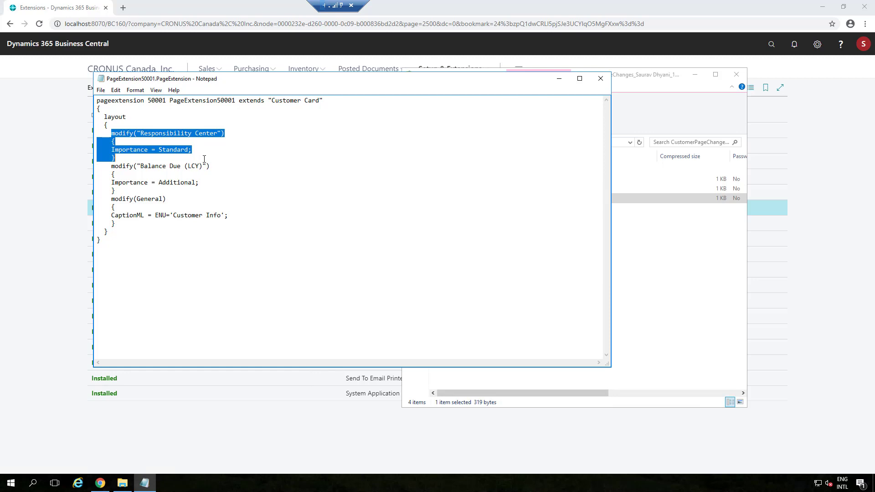
drag(204, 158, 213, 221)
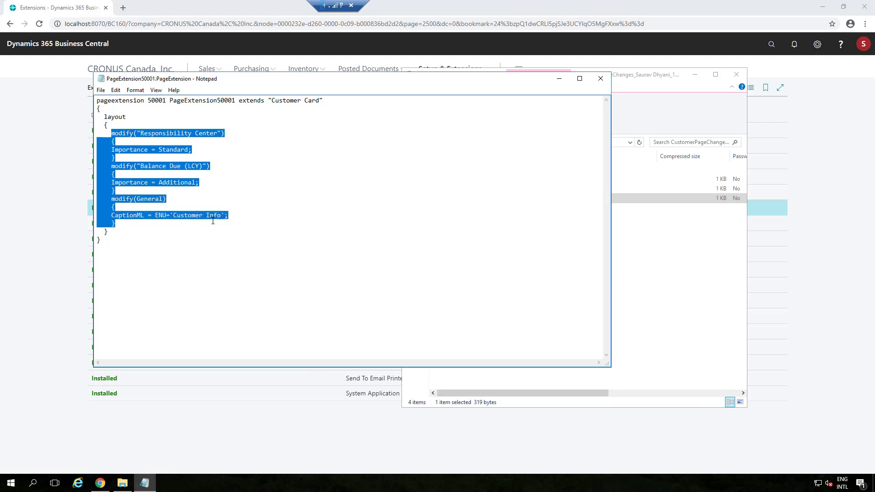
double_click(143, 199)
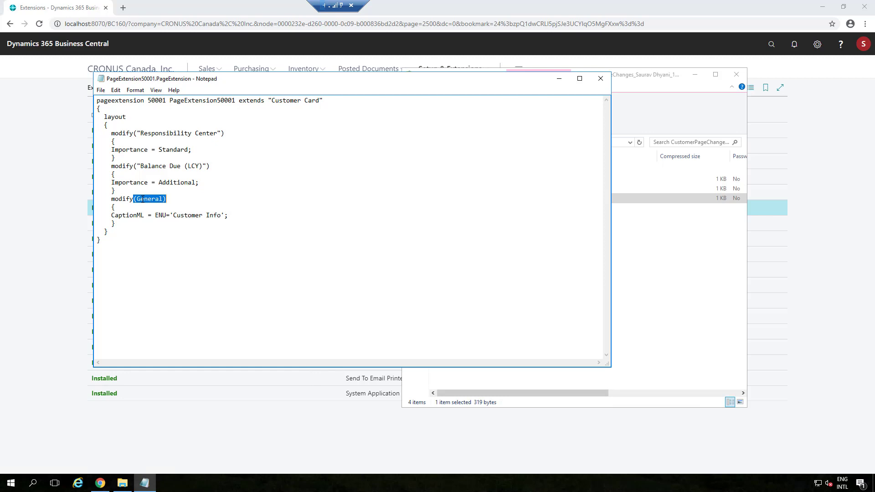
drag(207, 216, 155, 216)
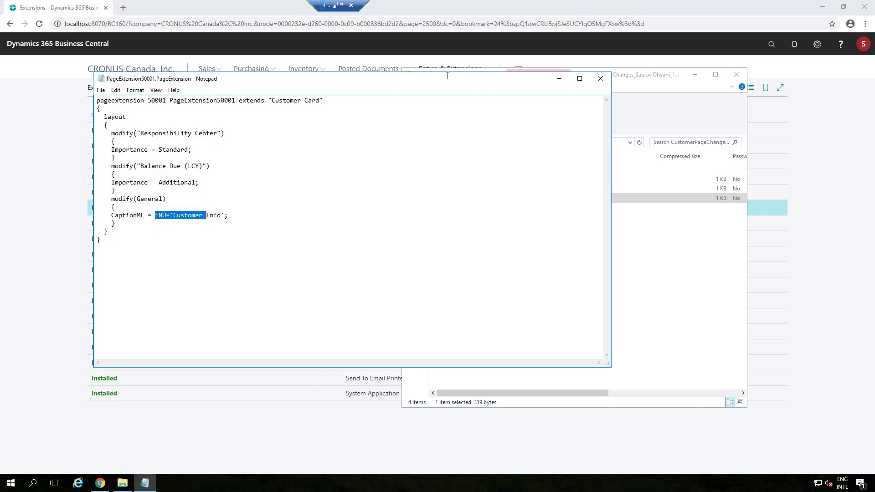
click(600, 79)
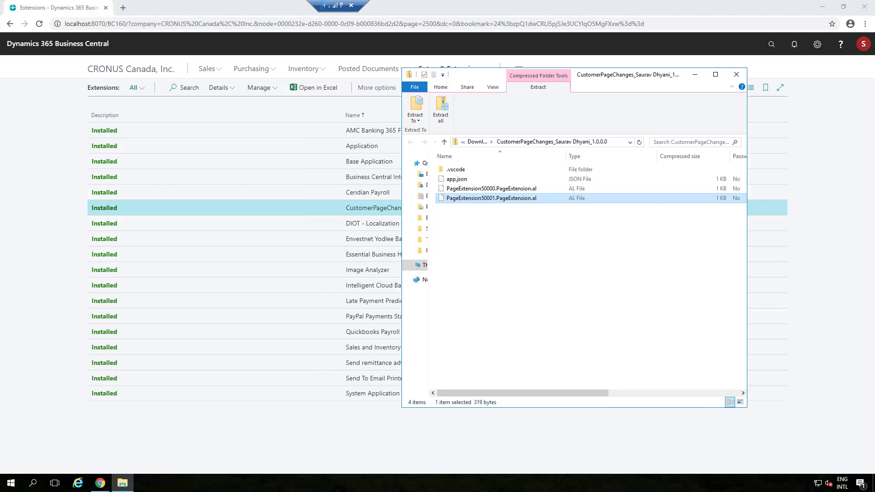
Step: Back in Business Central, open a customer's card to see the Customer Info group, then return to Customers
click(32, 210)
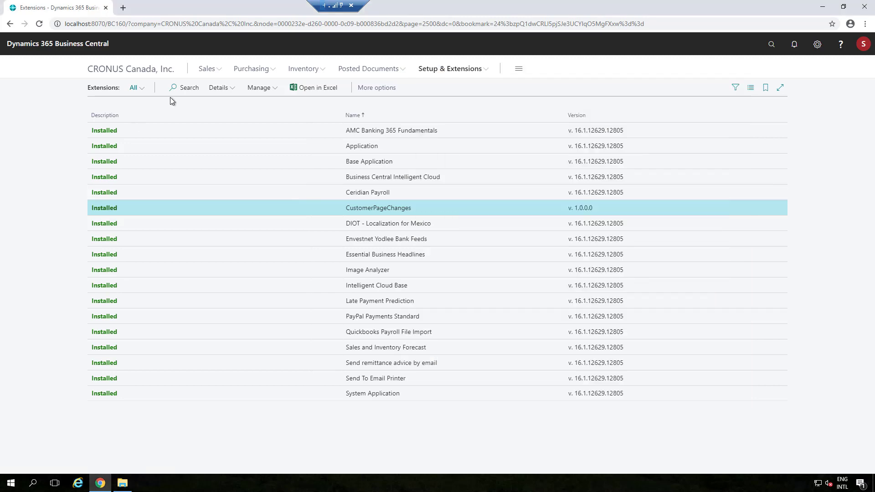
click(145, 70)
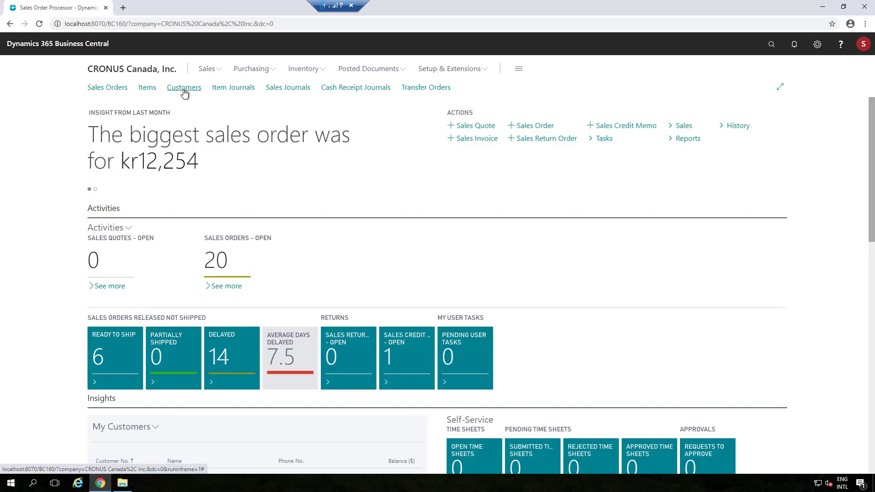
click(184, 91)
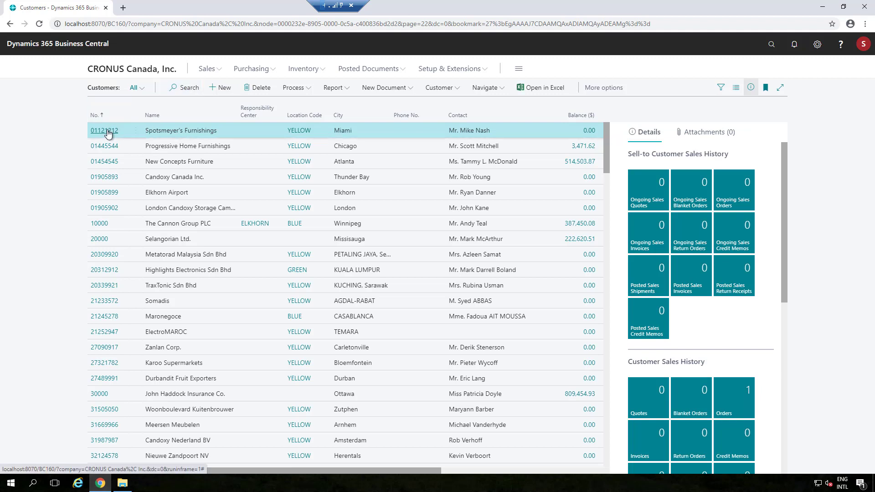
click(107, 131)
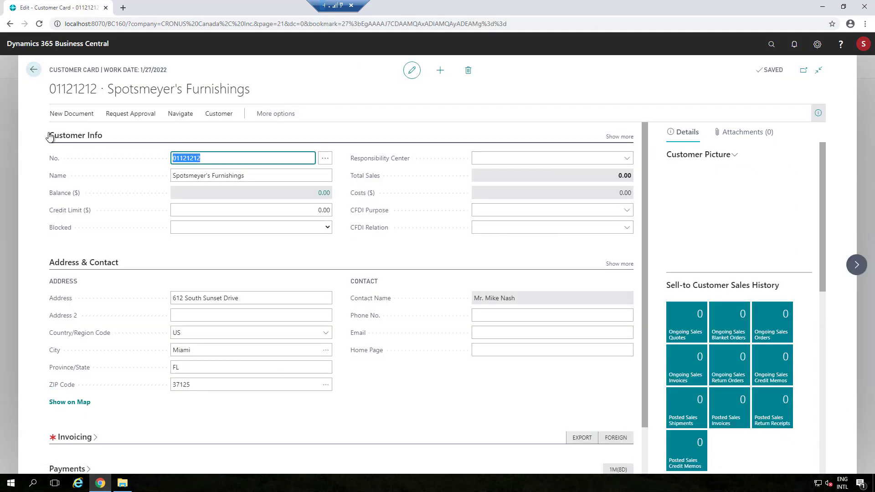
click(33, 71)
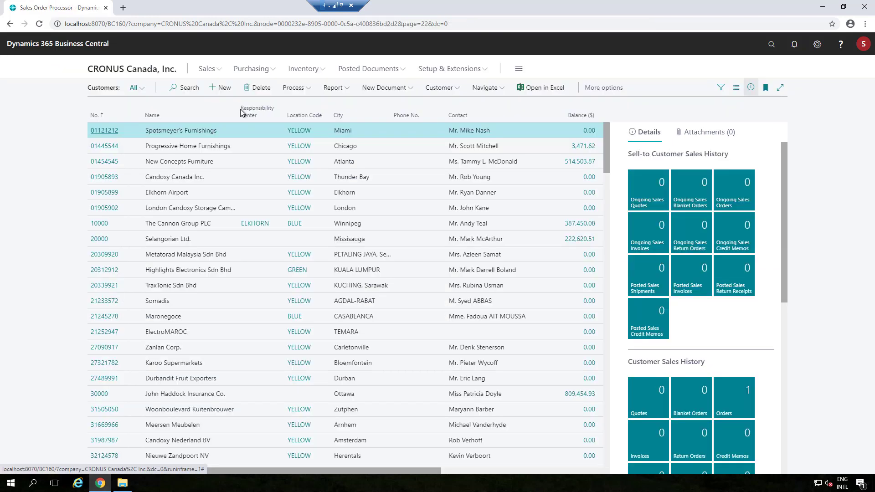
Step: Search 'permission' in Tell Me and open the Permission Sets page
click(768, 45)
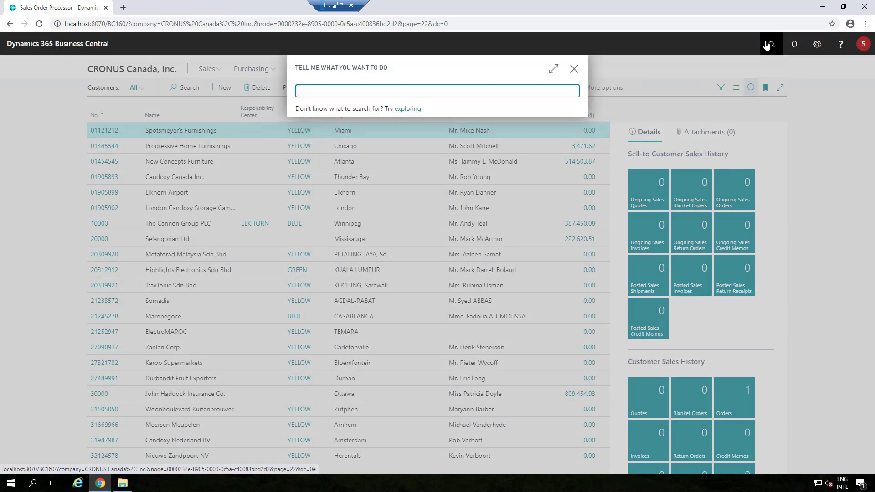
text(permission)
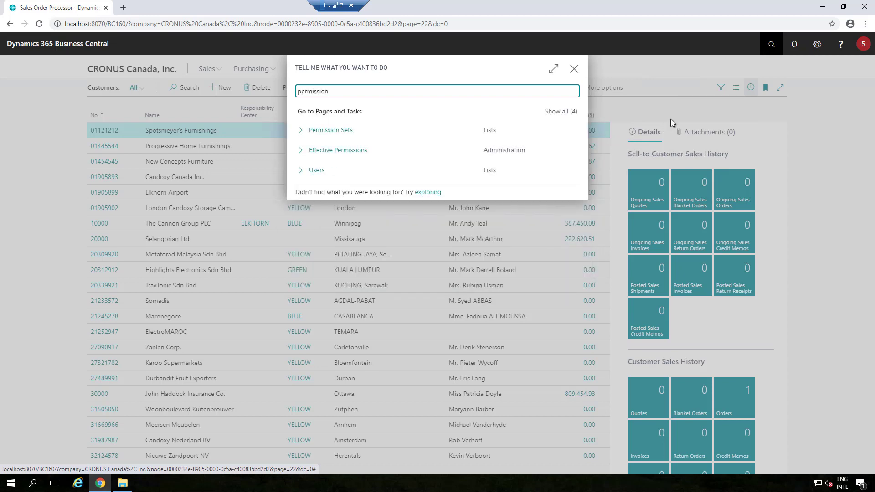
click(346, 137)
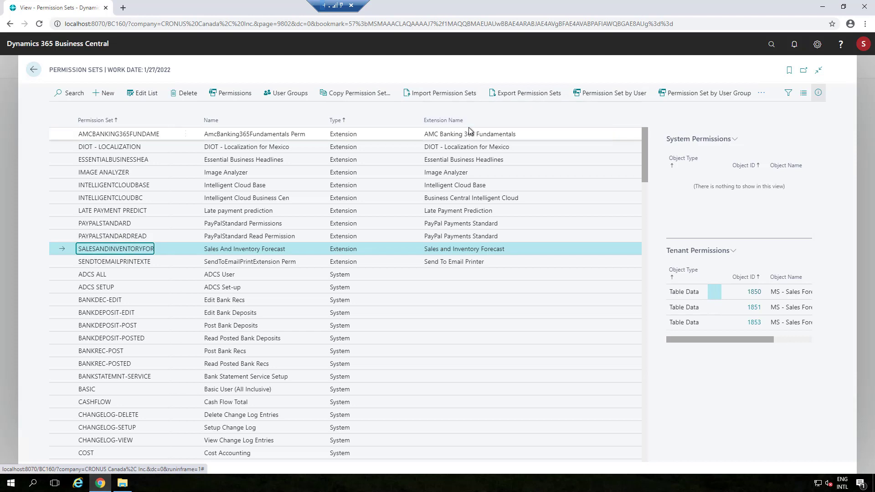
Step: Filter Permission Set on 'Extension **' to reveal D365 EXTENSION MGT, then minimize the browser
click(788, 93)
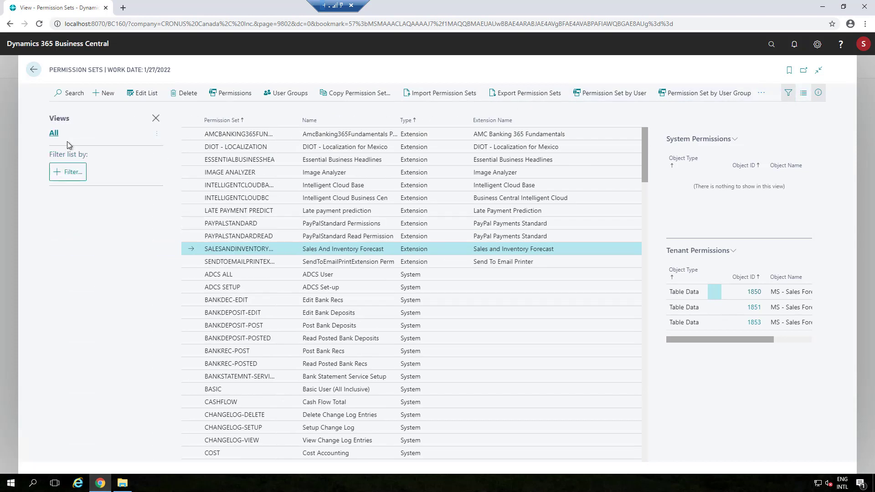
click(67, 174)
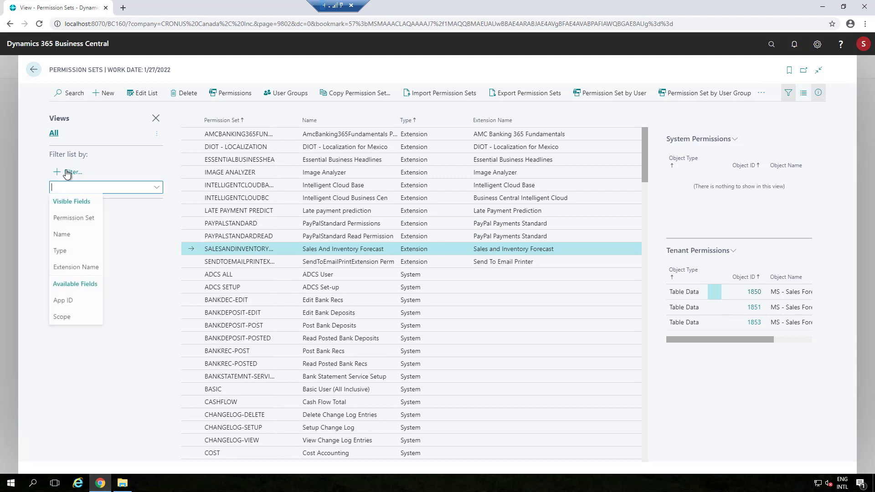
text(Extension Name)
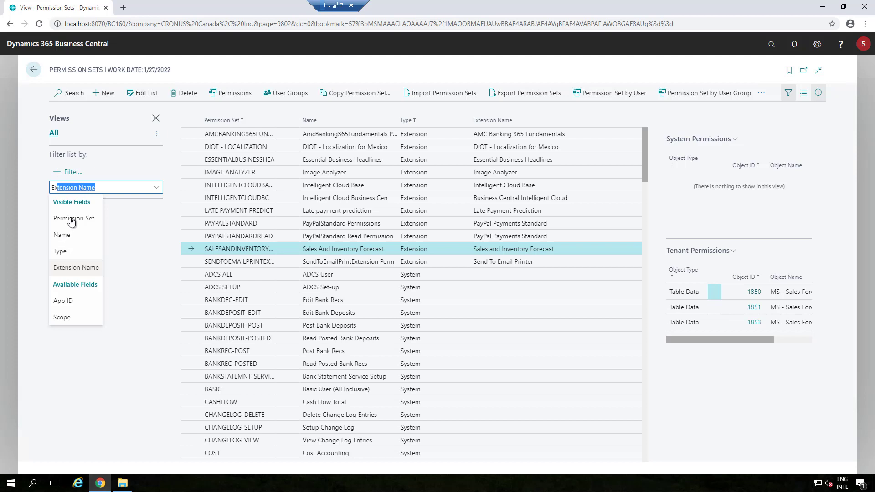
click(70, 219)
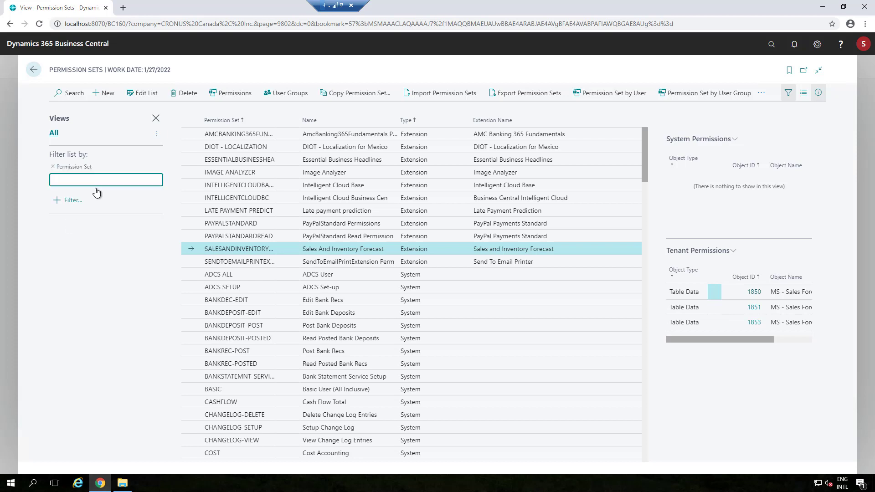
text(Extension)
key(Tab)
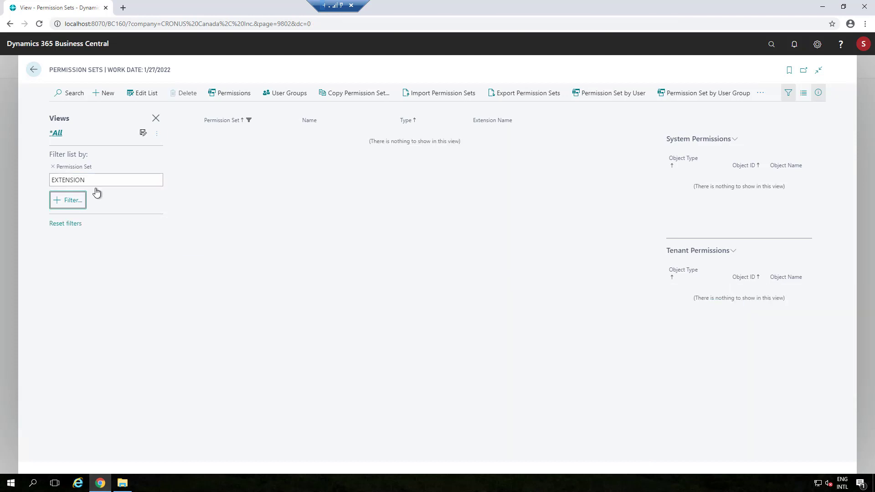
click(106, 181)
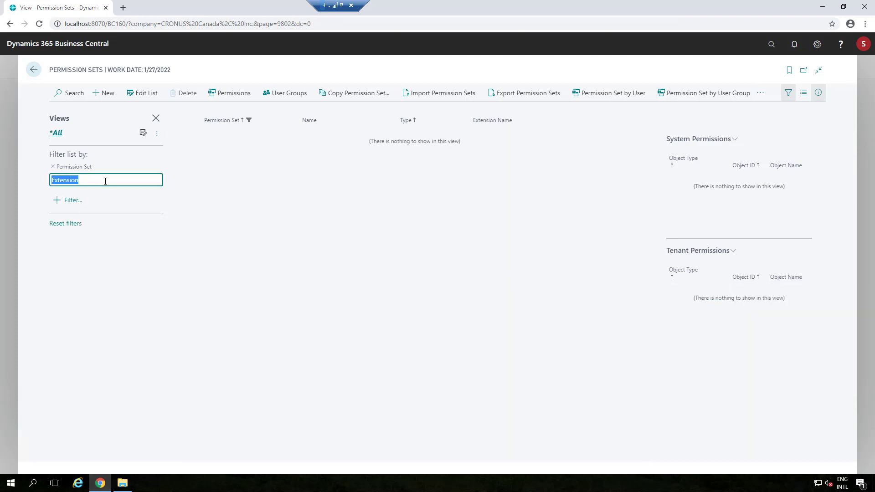
text(Extension )
text(*)
text(*)
key(Tab)
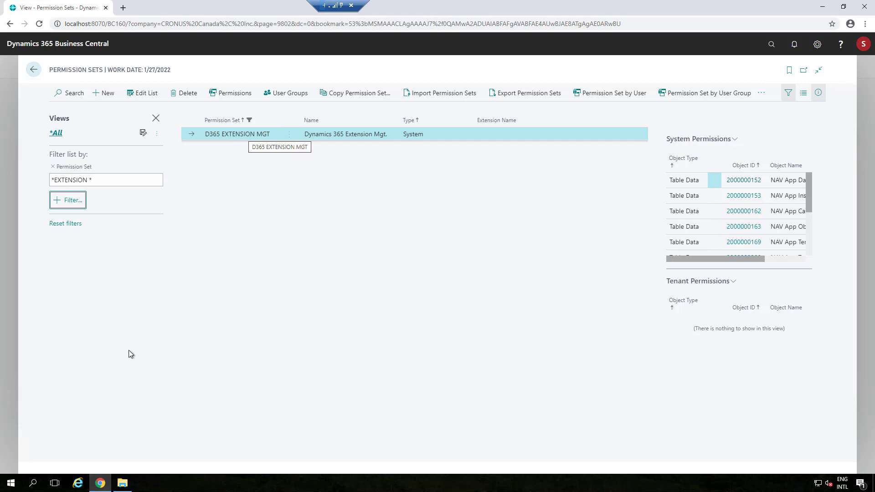
click(95, 484)
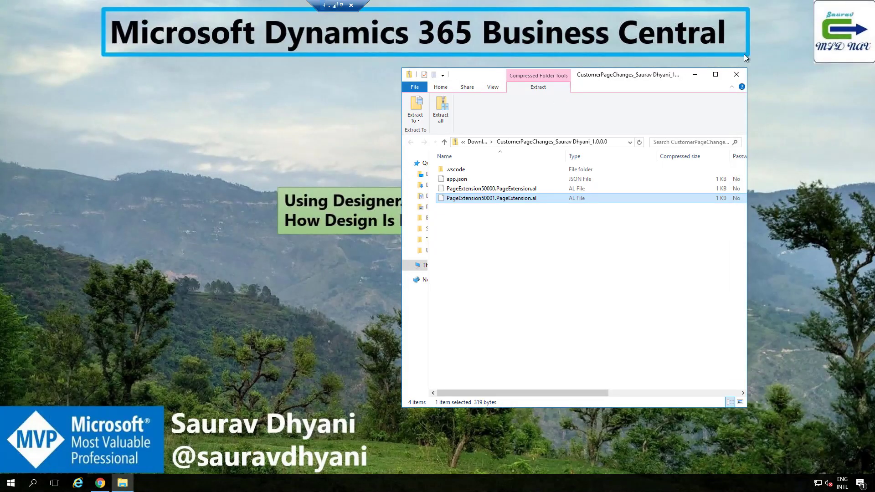
Step: Close the File Explorer window showing the CustomerPageChanges package contents
click(738, 76)
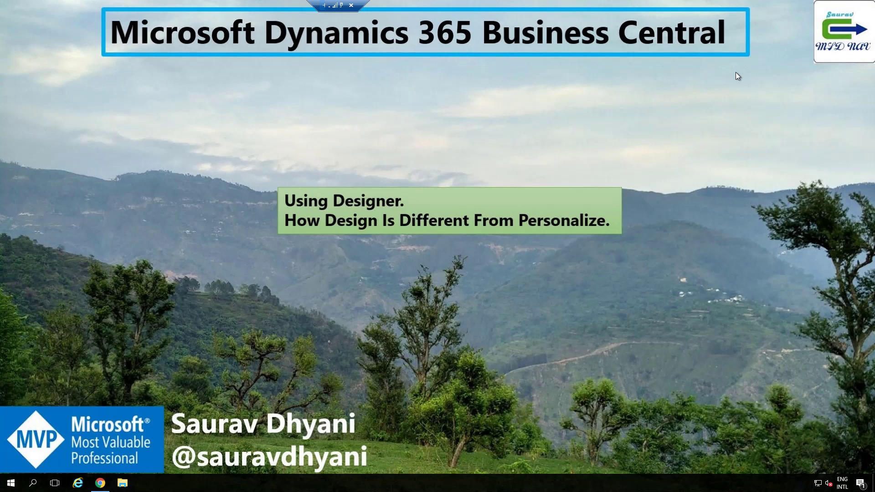
Step: Download the CustomerPageChanges source as a .zip via Setup & Extensions > Extensions
click(103, 486)
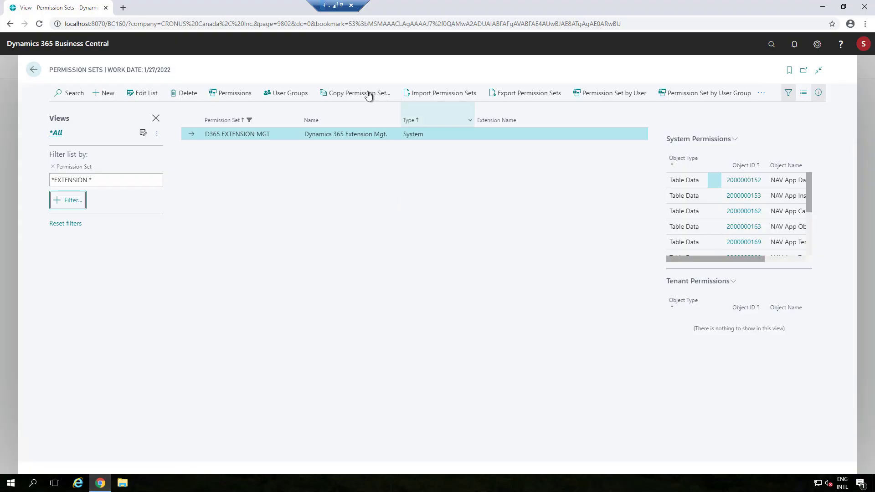
click(33, 70)
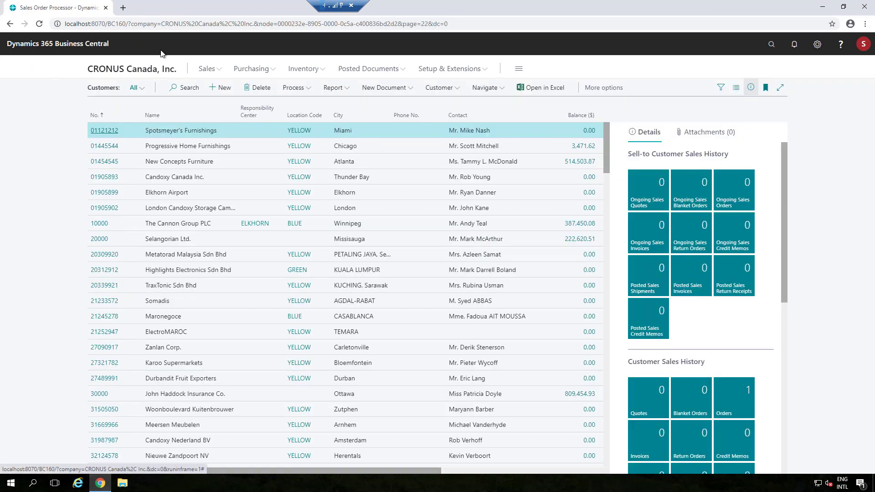
click(455, 72)
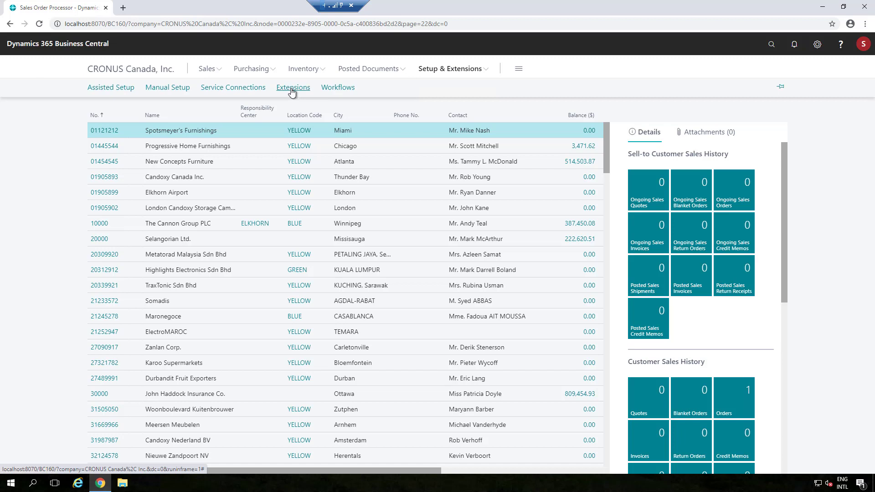
click(292, 88)
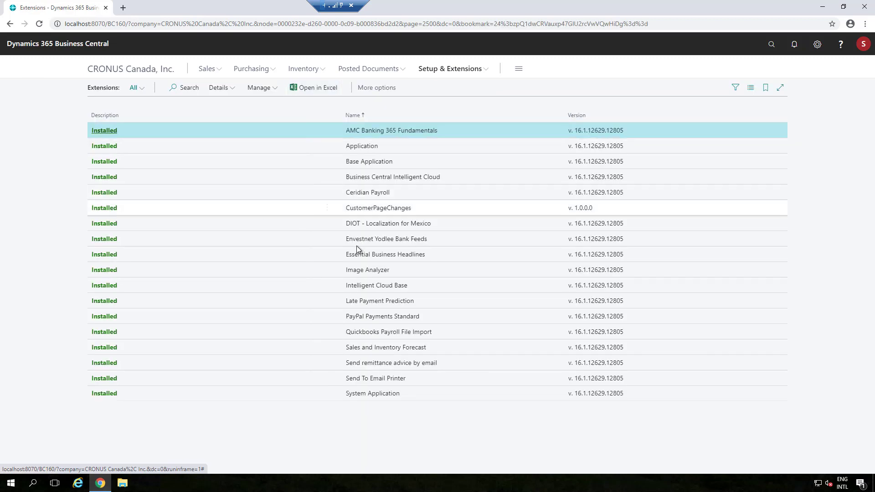
click(339, 210)
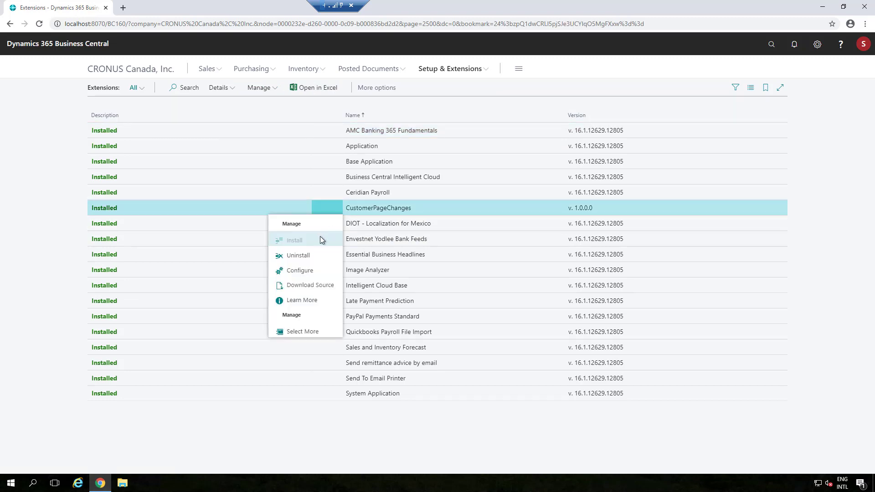
click(318, 286)
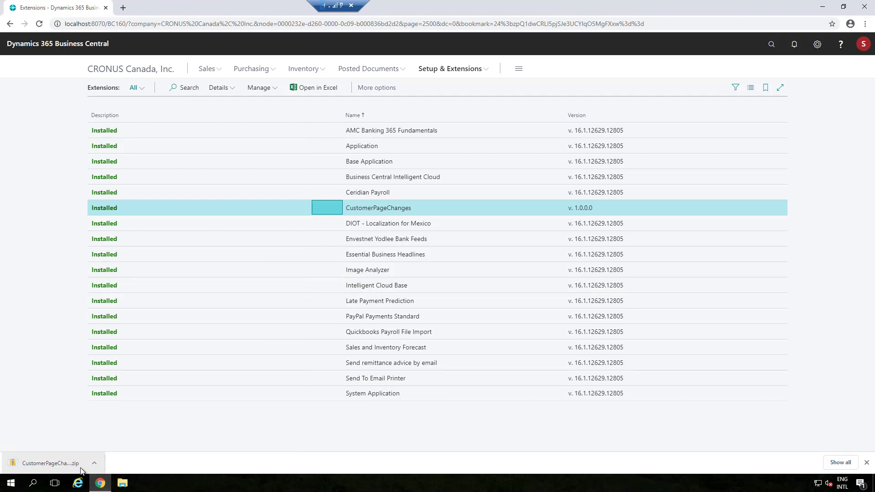
click(105, 487)
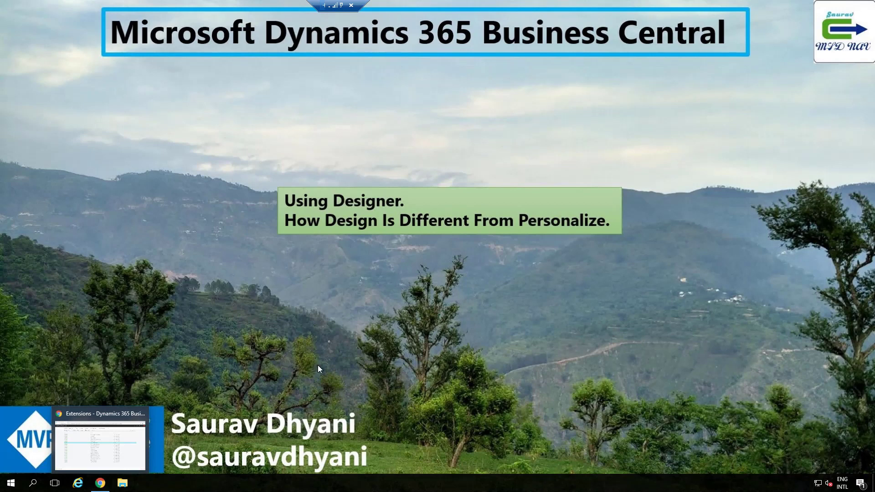